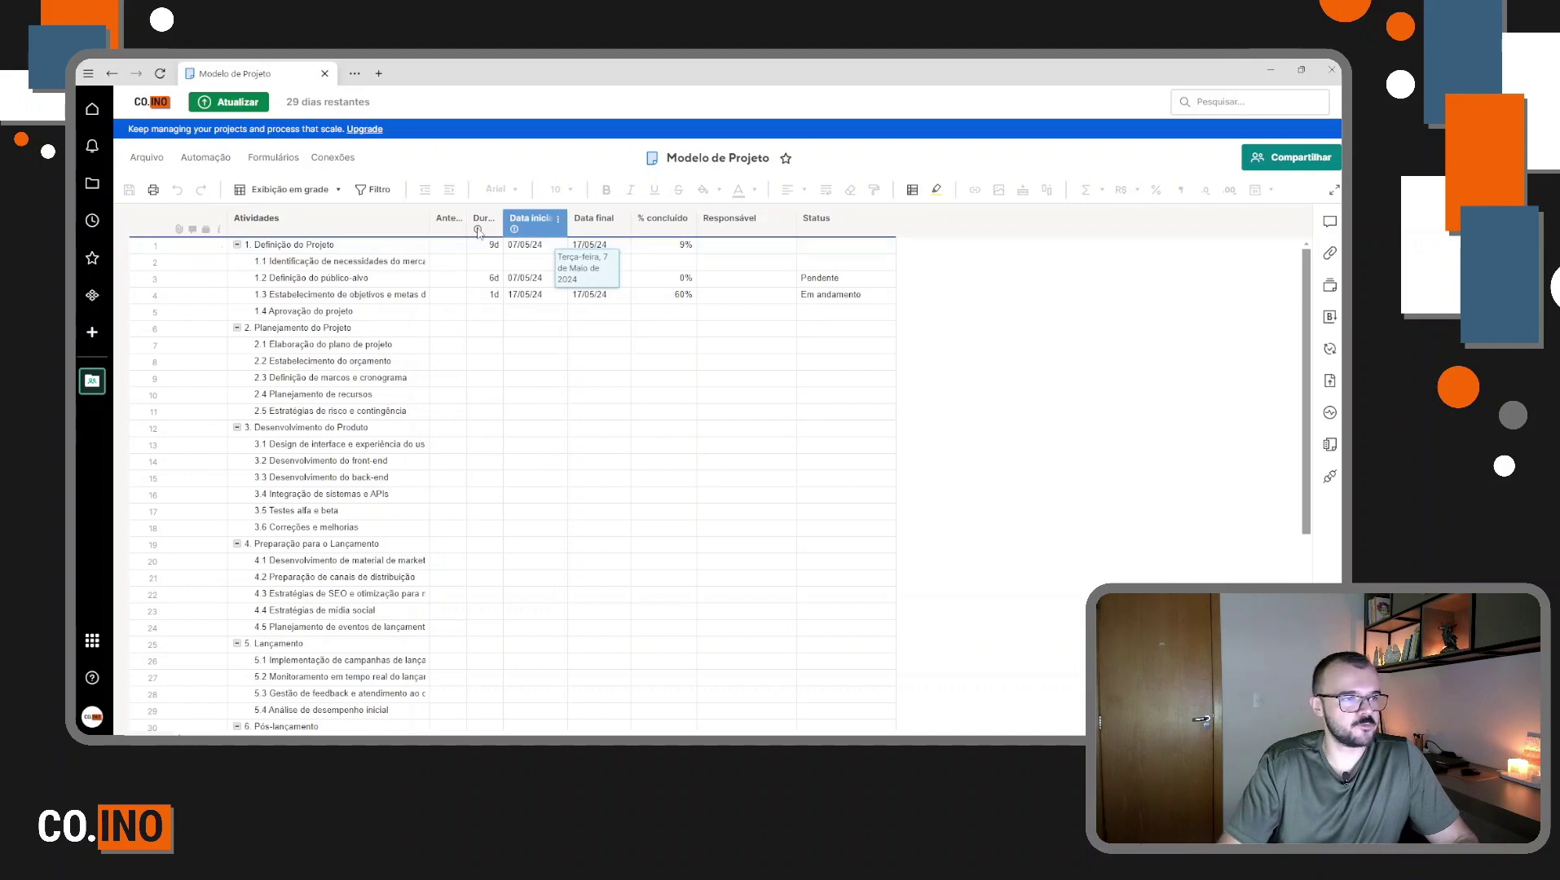
left_click(484, 219)
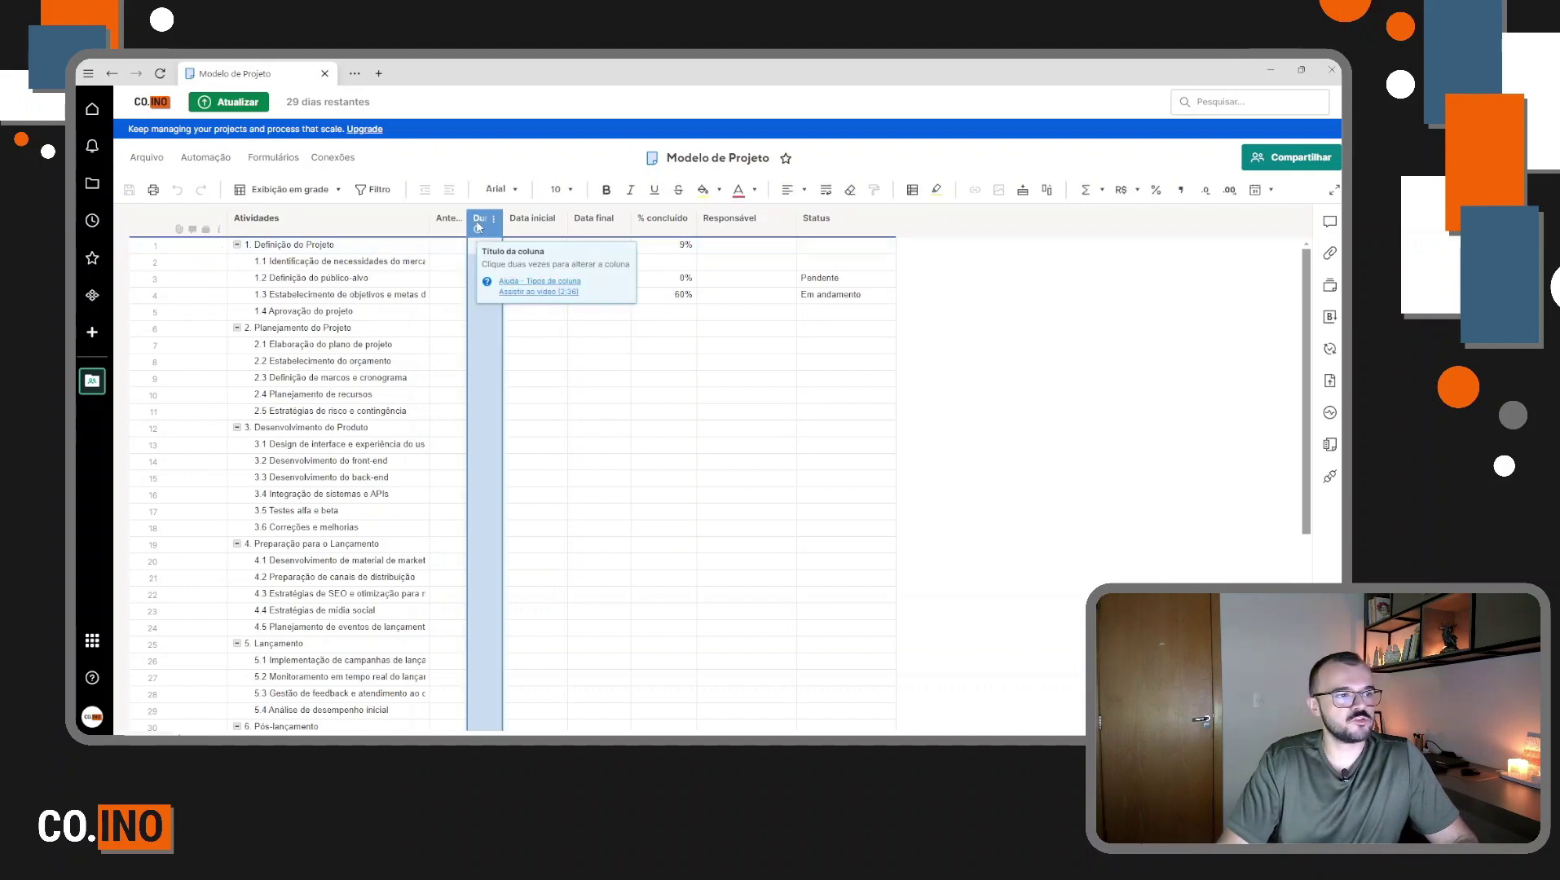
left_click(1149, 378)
left_click(530, 227)
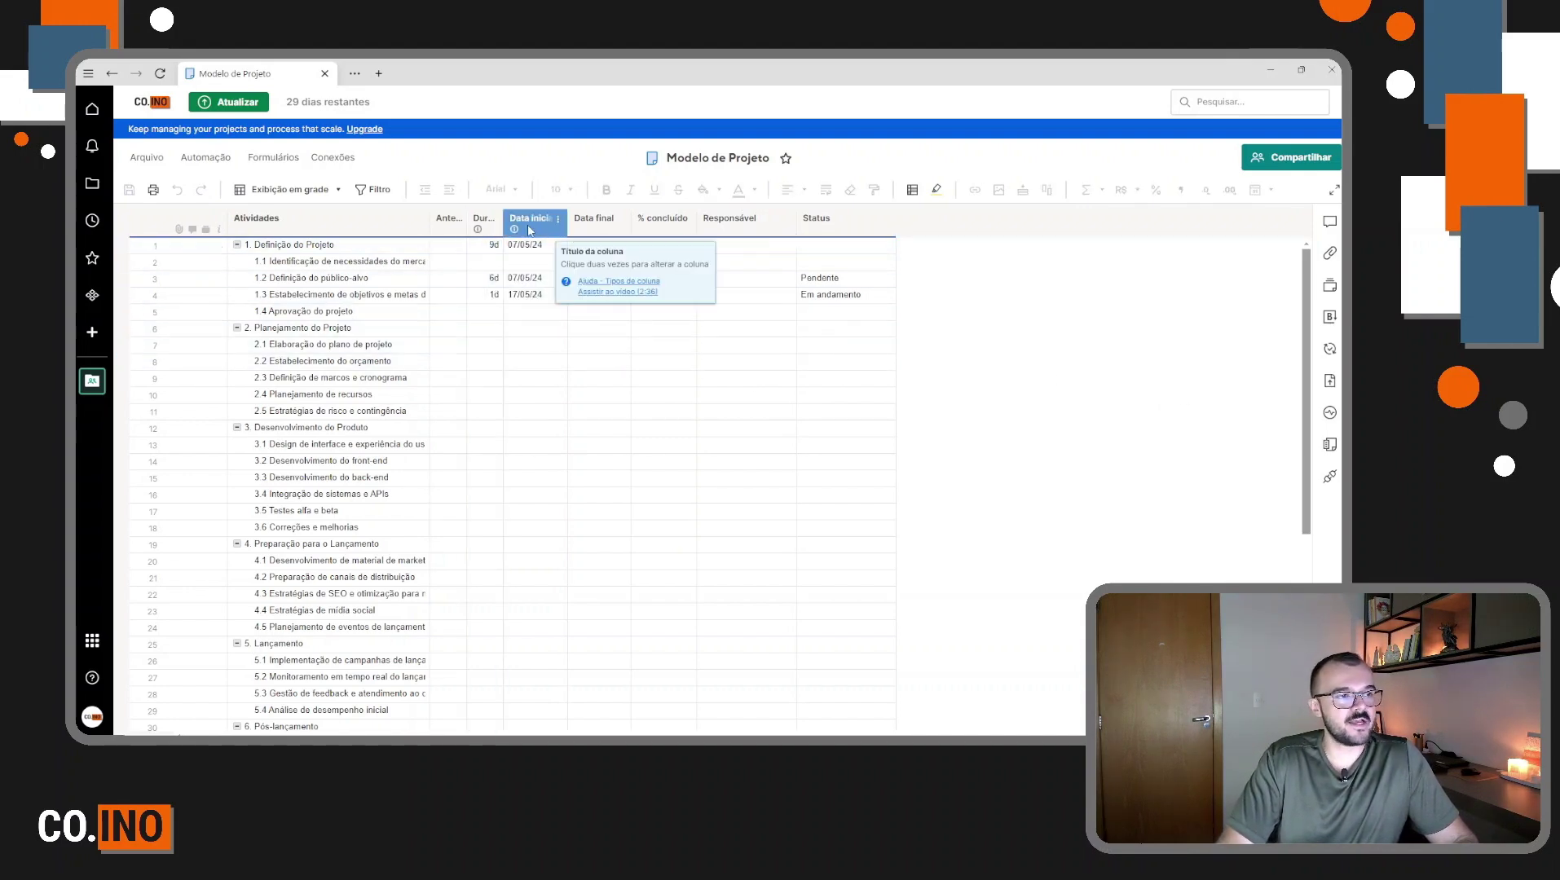
Set the end date of task 1.2 Definição do público-alvo to 16/05/24.
left_click(534, 280)
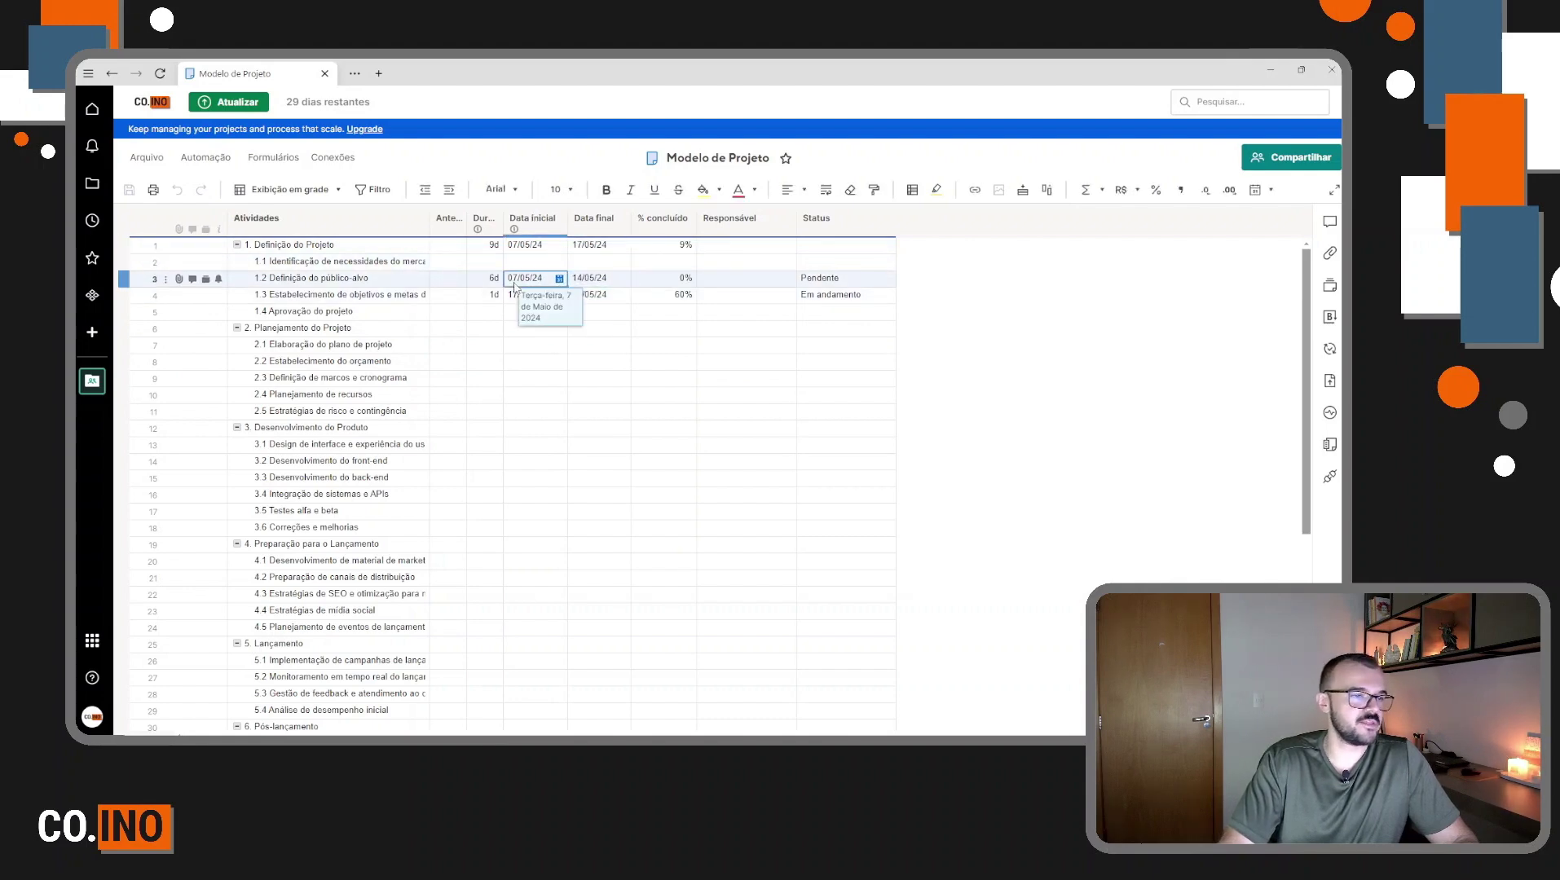
left_click(600, 277)
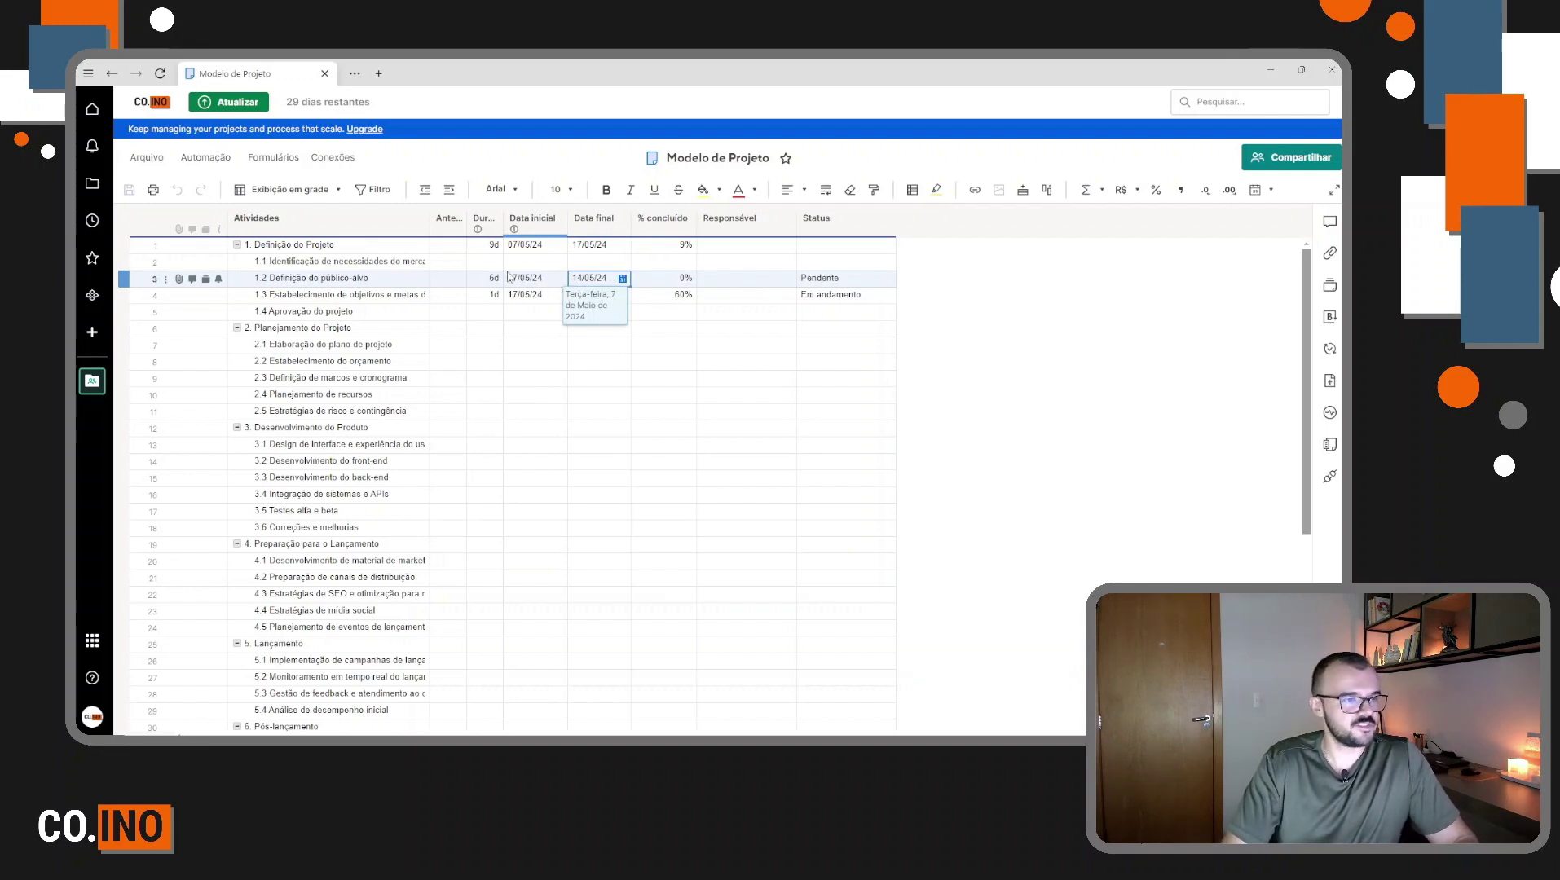
left_click(585, 278)
left_click(622, 278)
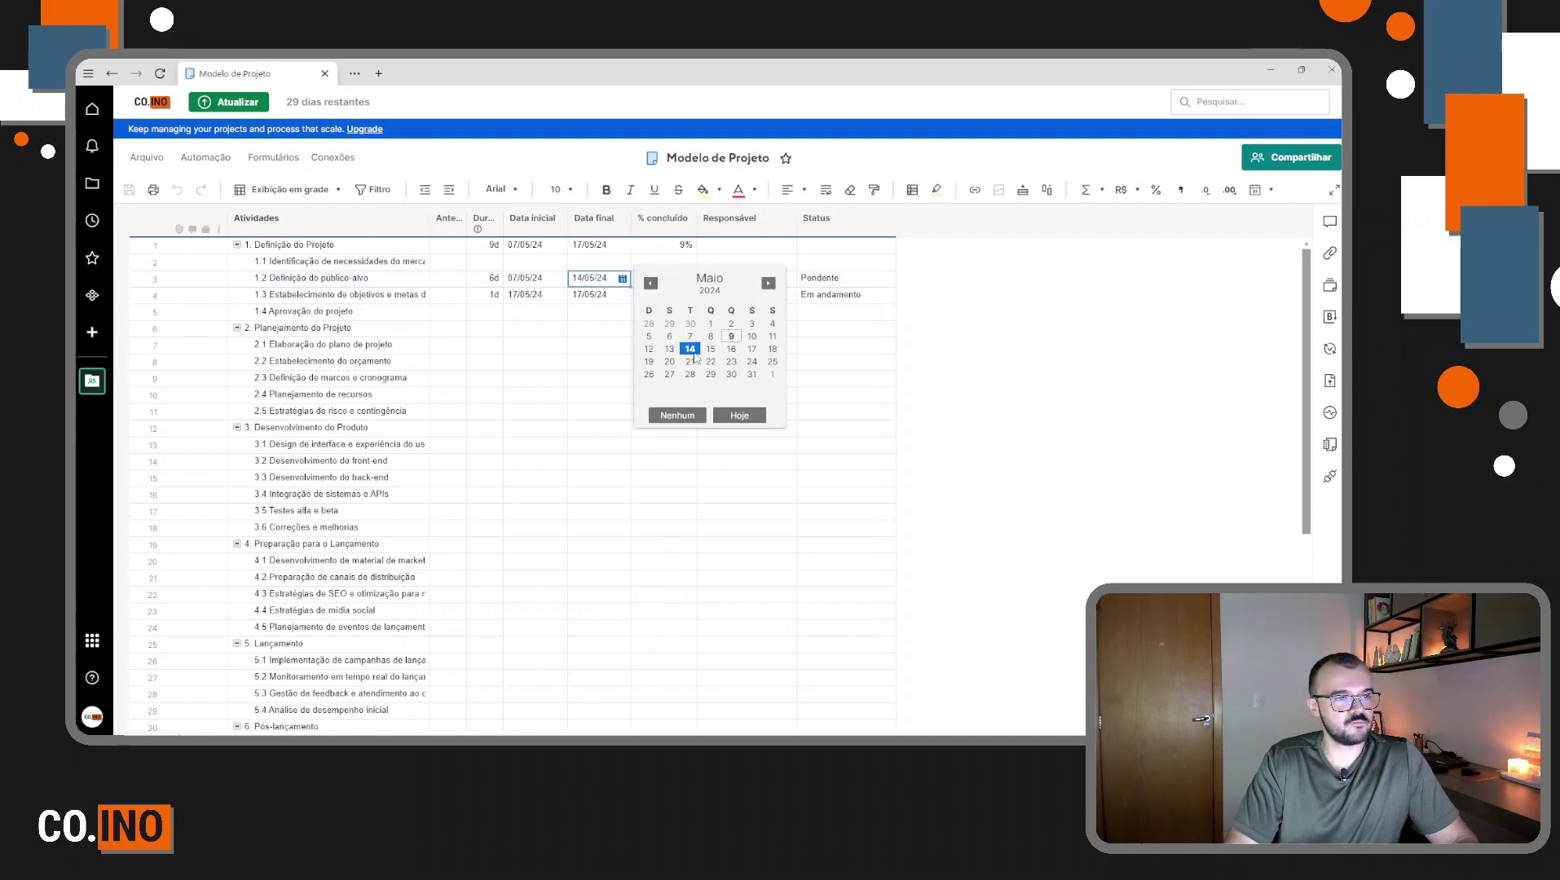
left_click(732, 349)
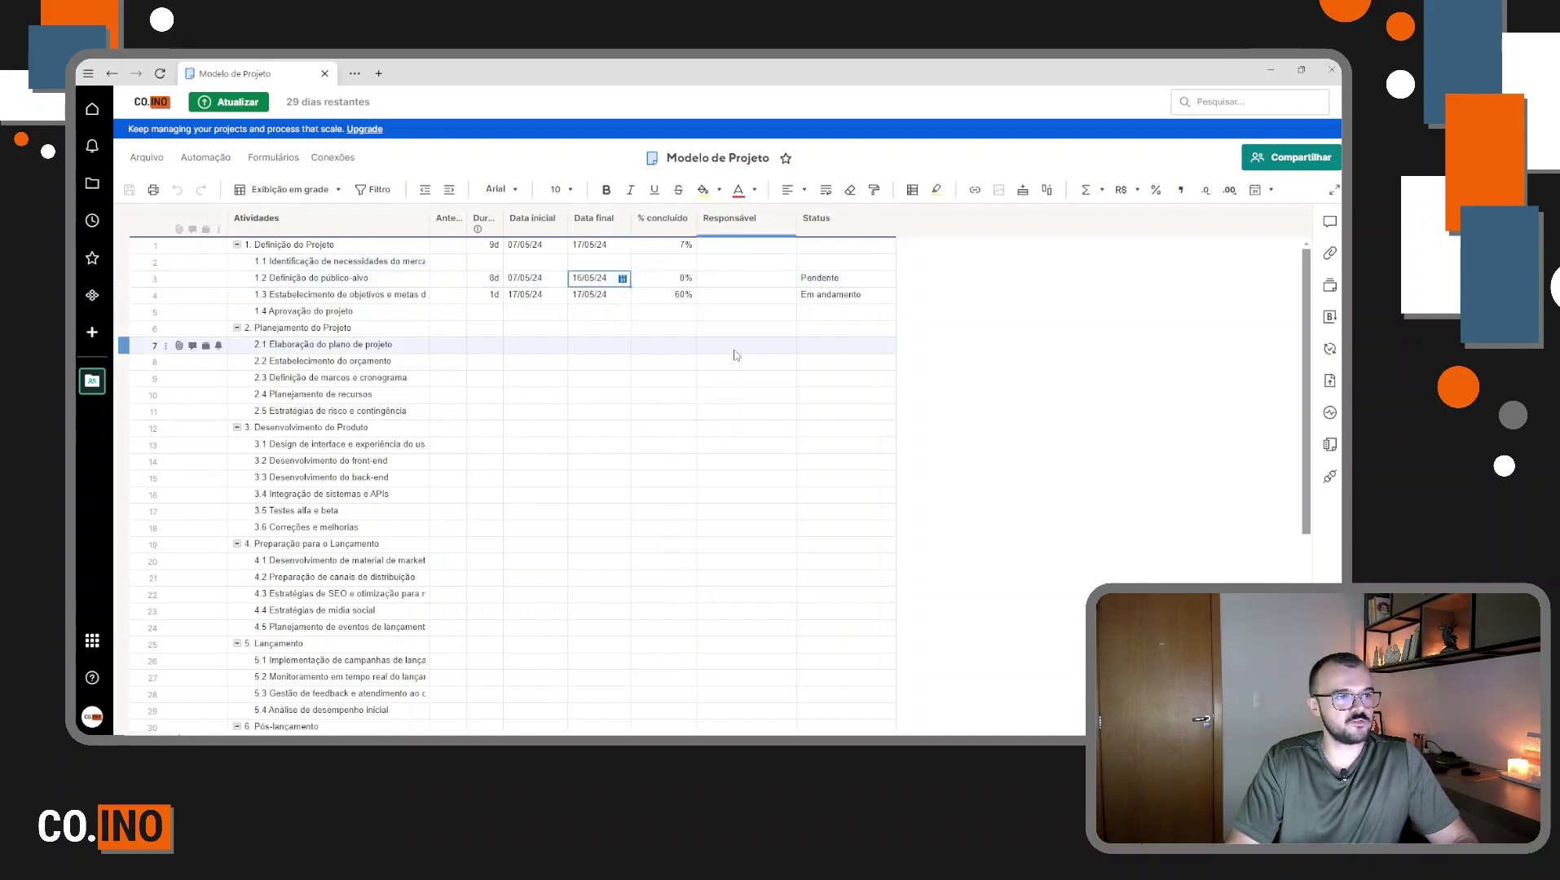
Set the duration of task 1.2 Definição do público-alvo to 10 days.
left_click(492, 280)
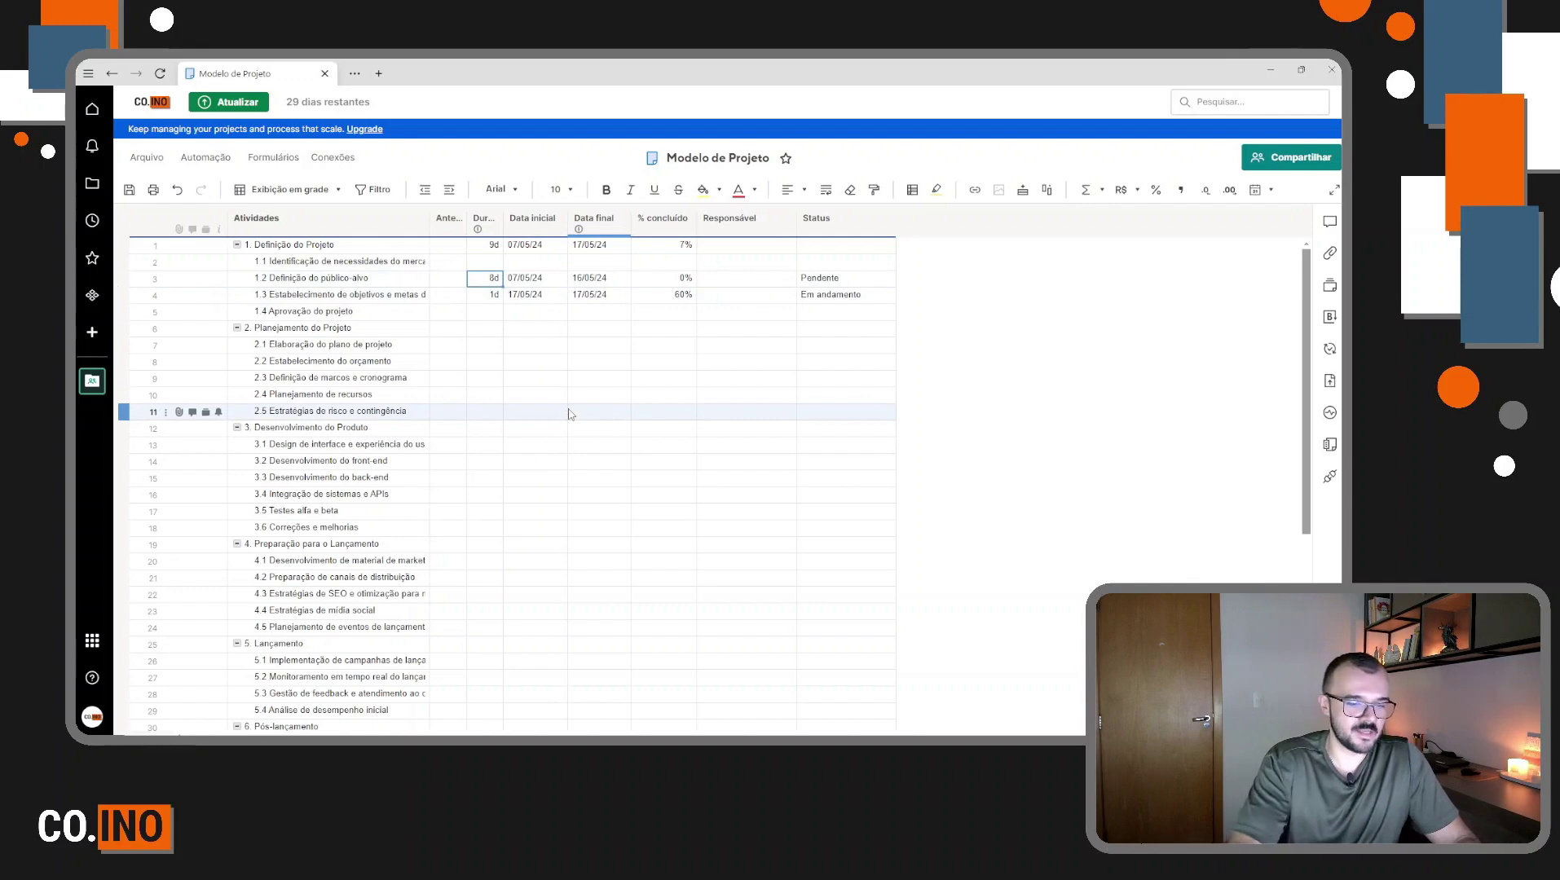
type("10")
key("Return")
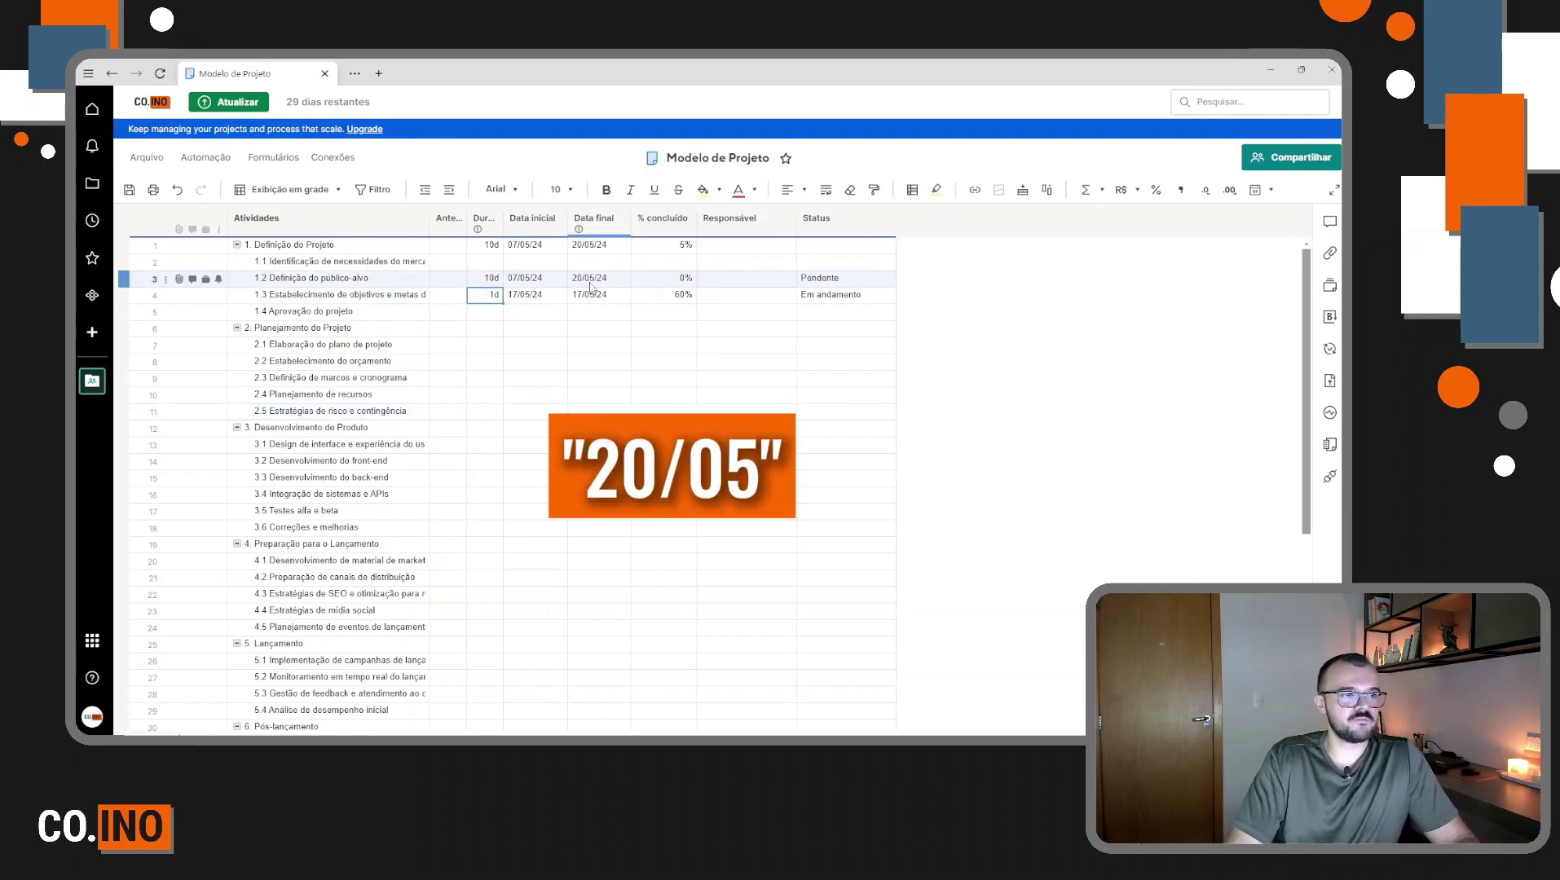
mouse_move(591, 286)
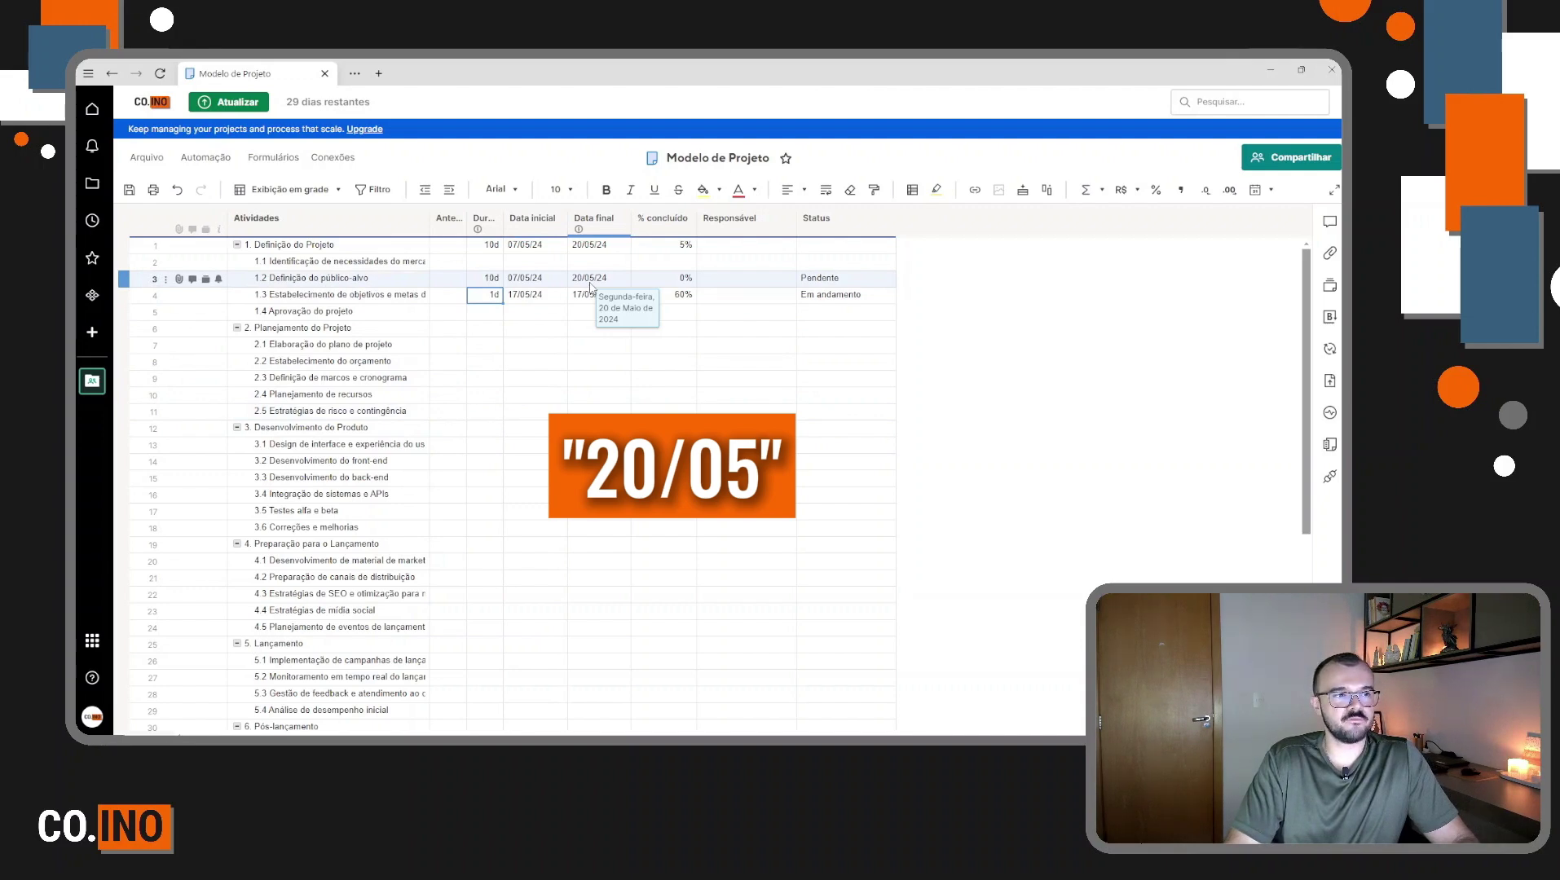
left_click(591, 282)
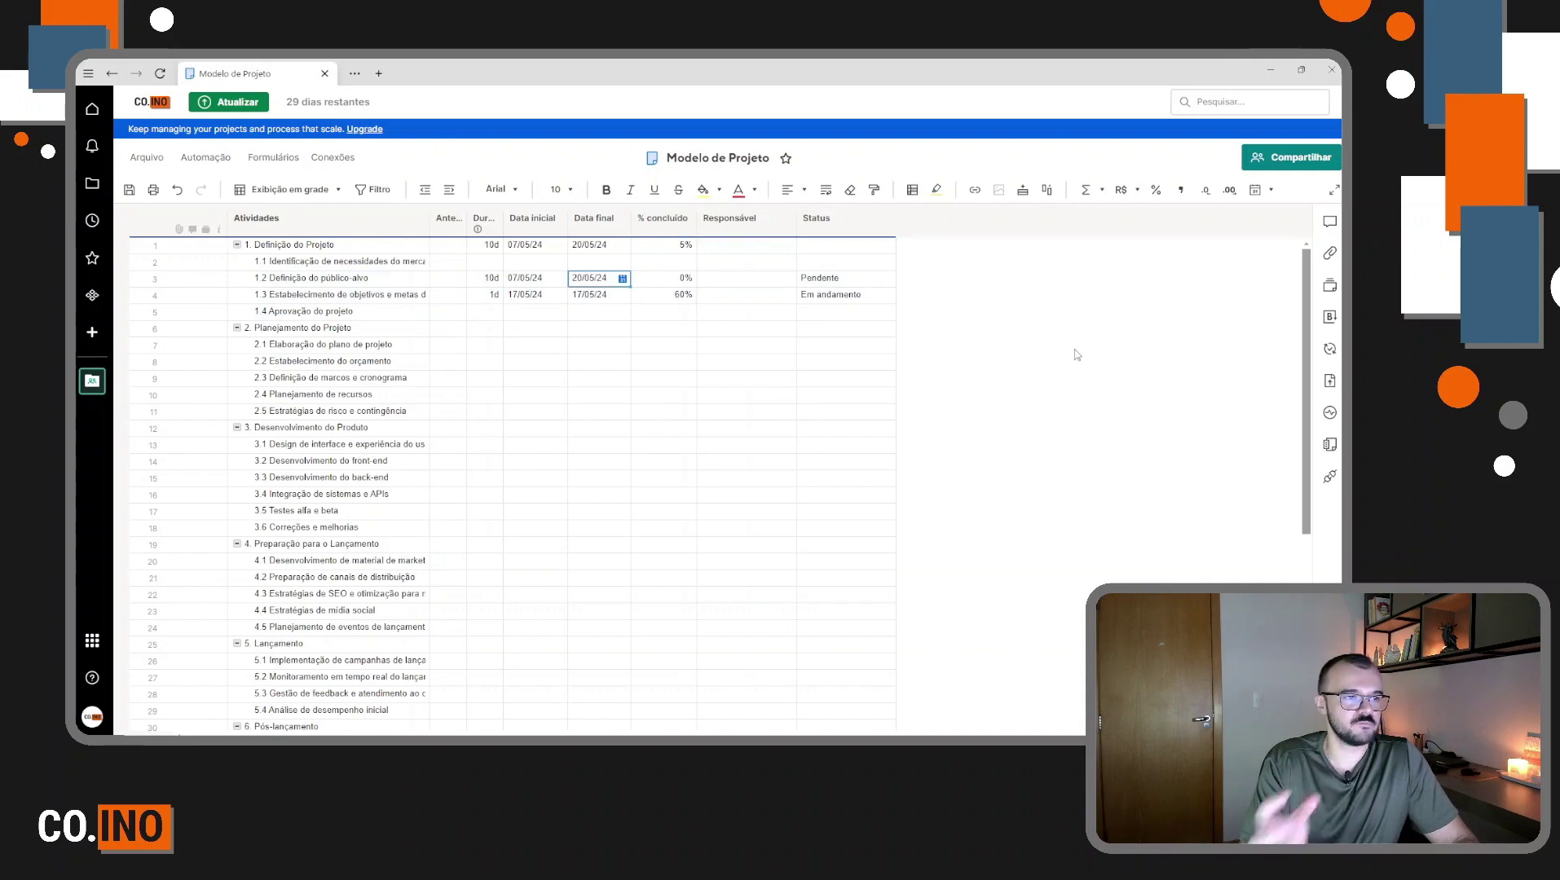
left_click(448, 280)
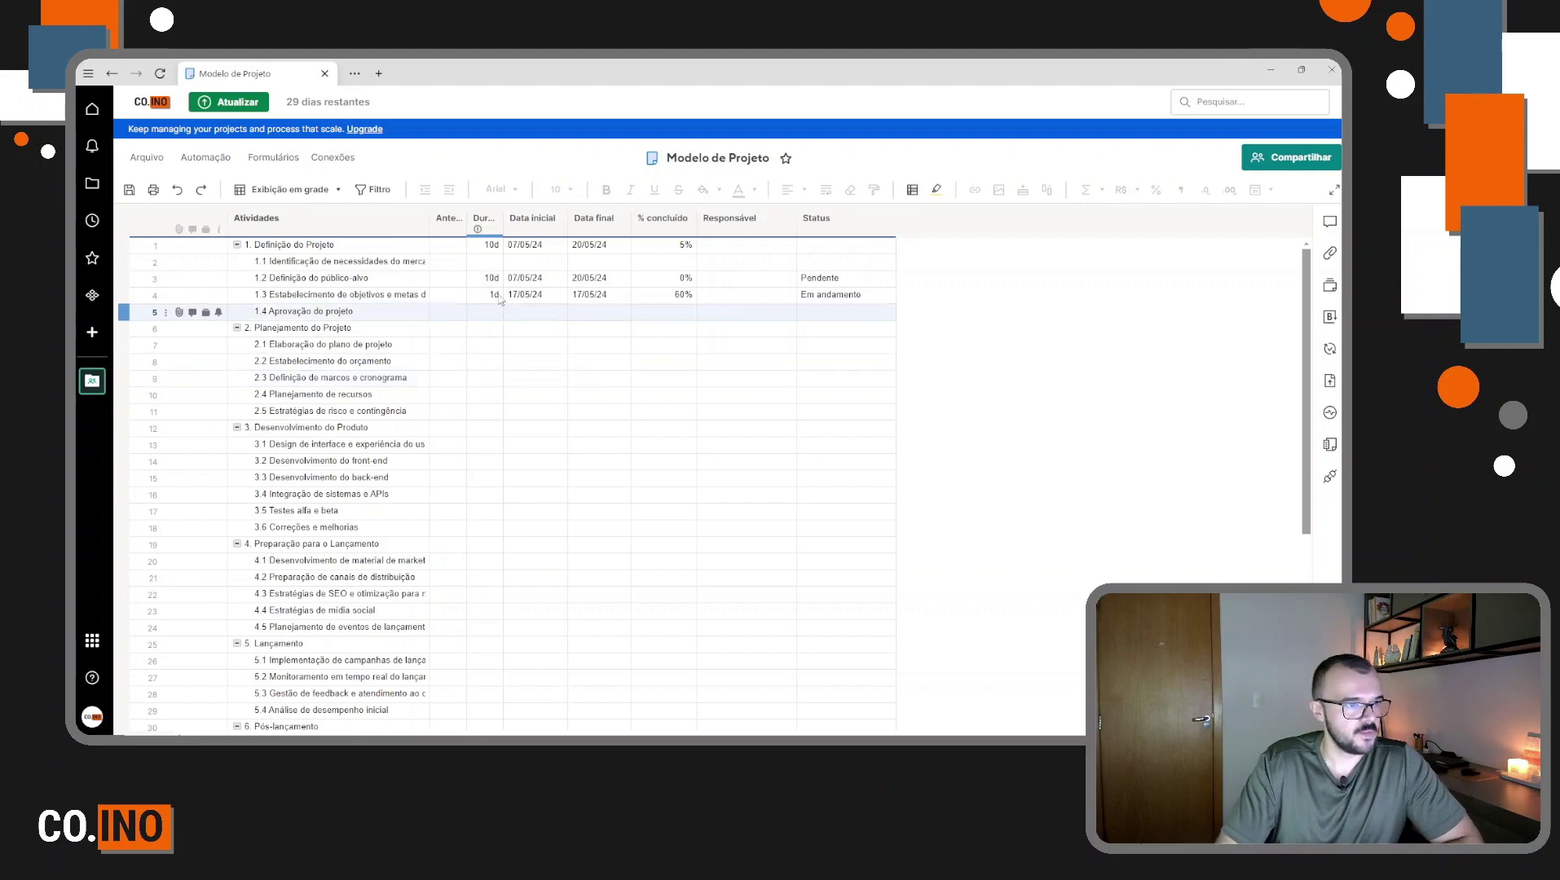
Give task 1.1, Identificação de necessidades, today's date (09/05/24) as its start date and a duration of 5 days.
left_click(526, 263)
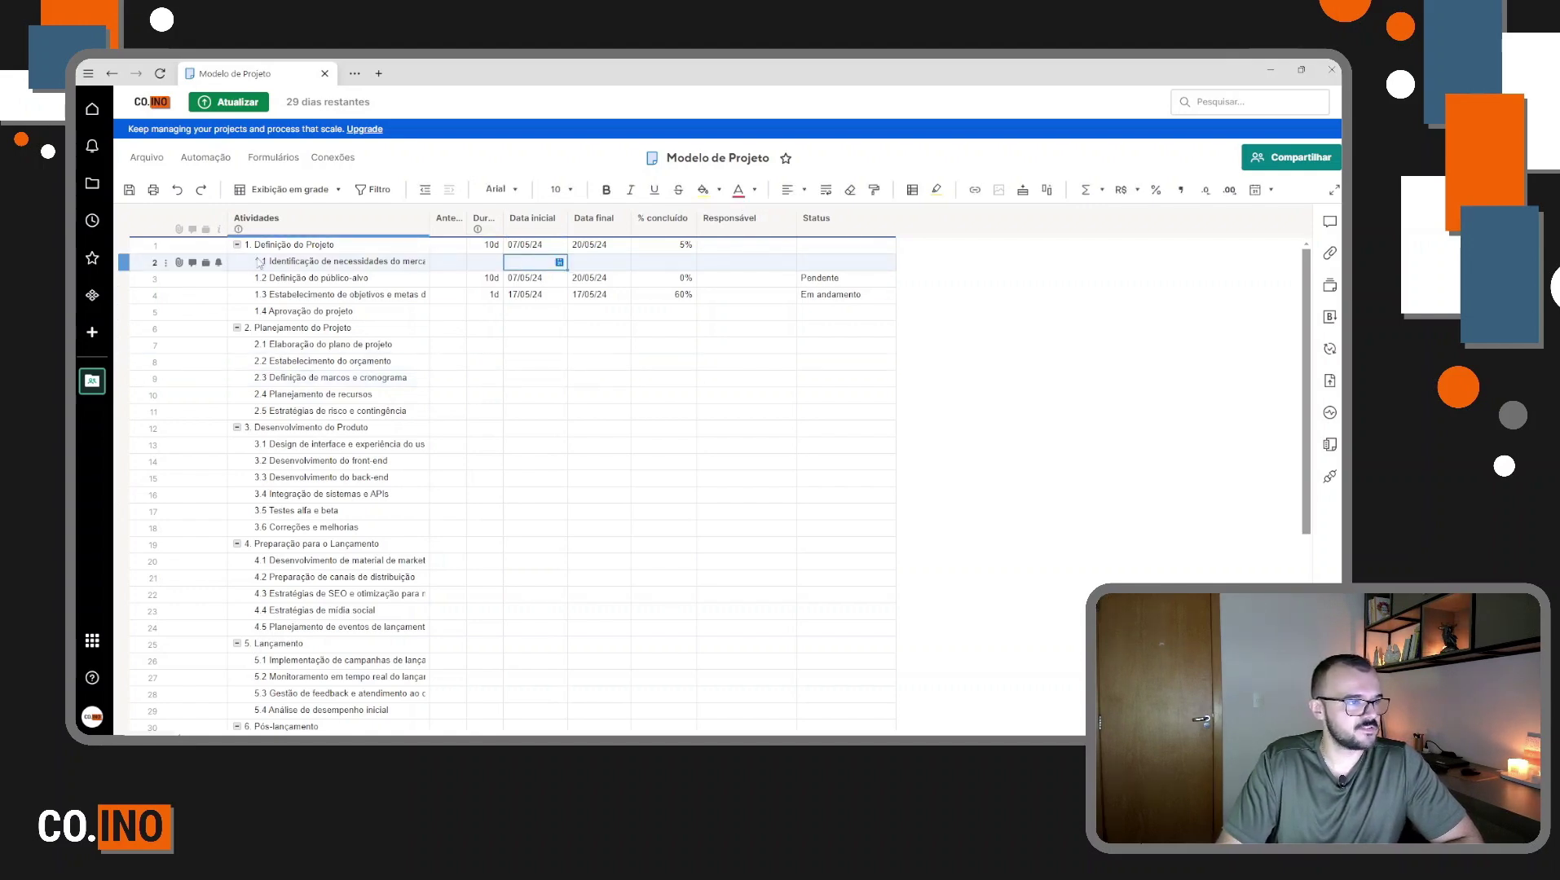
left_click(559, 264)
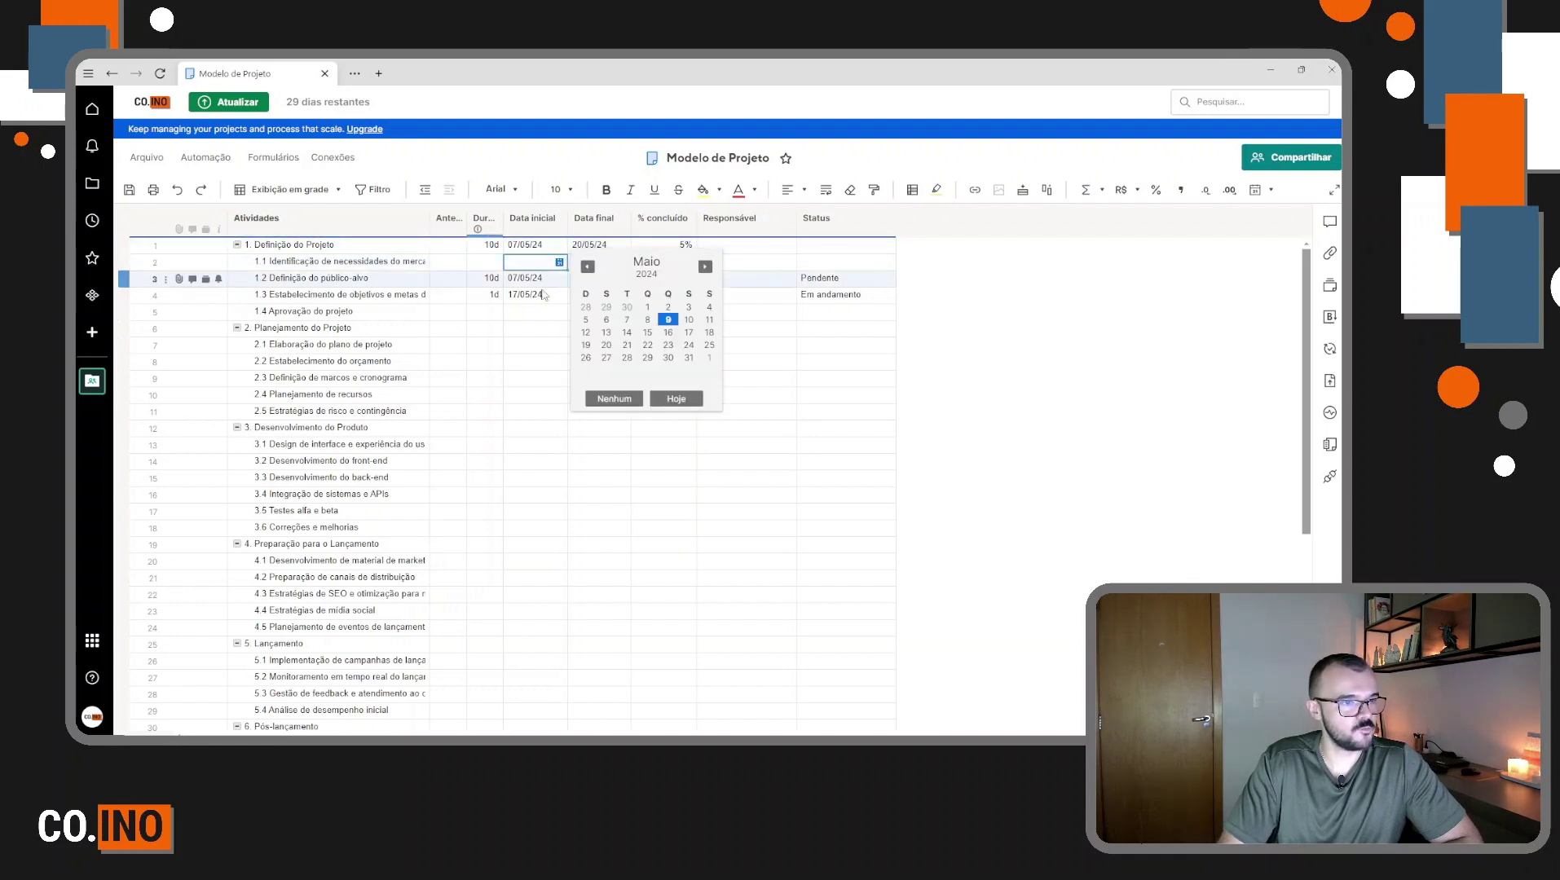
left_click(676, 399)
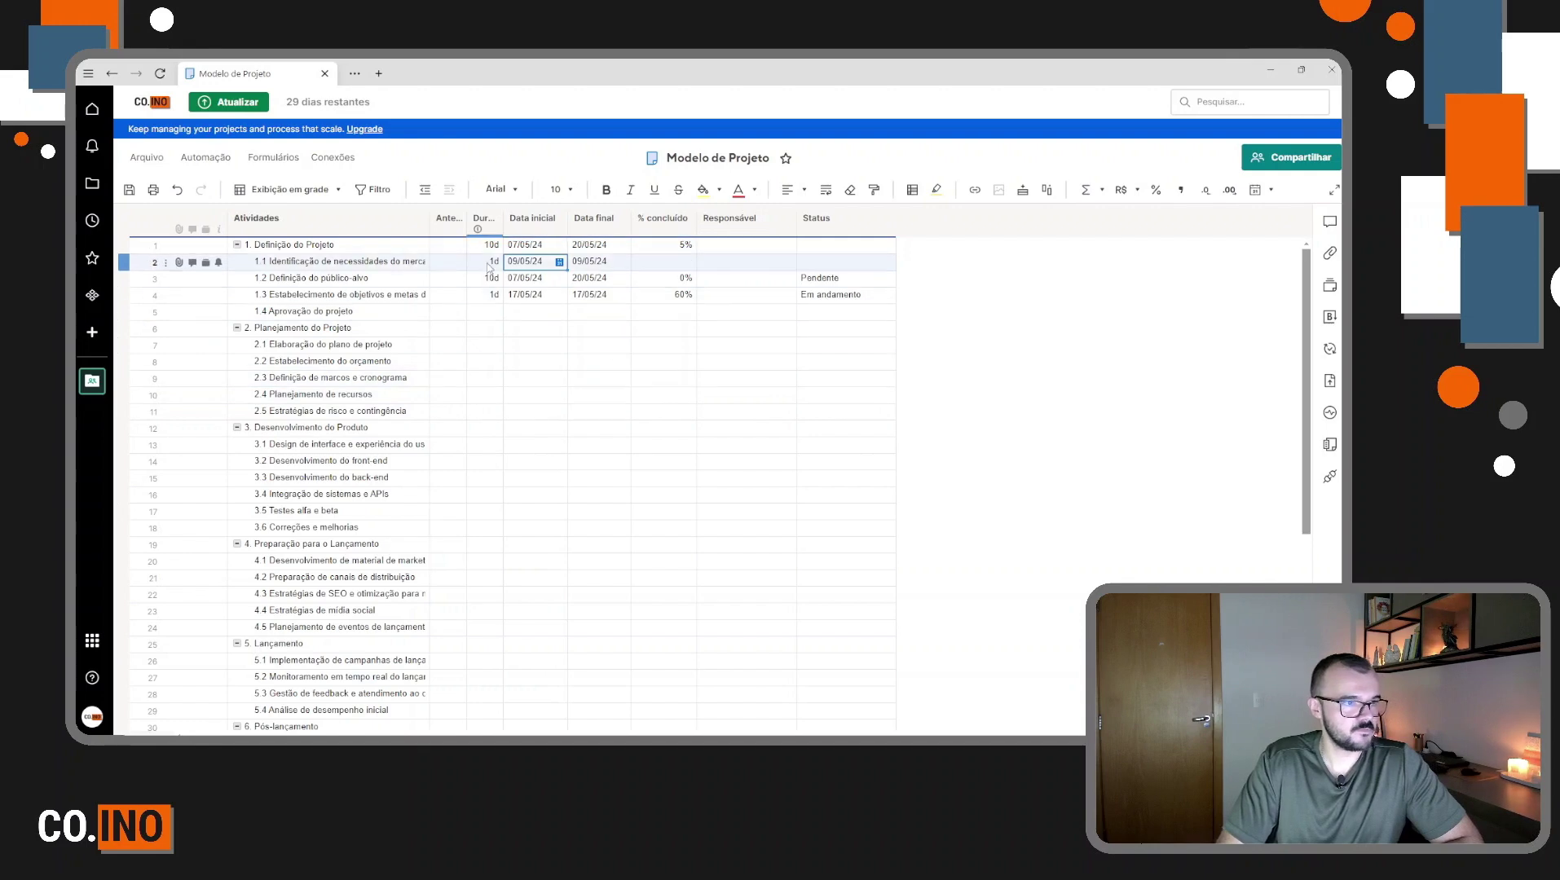
type("5")
key("Return")
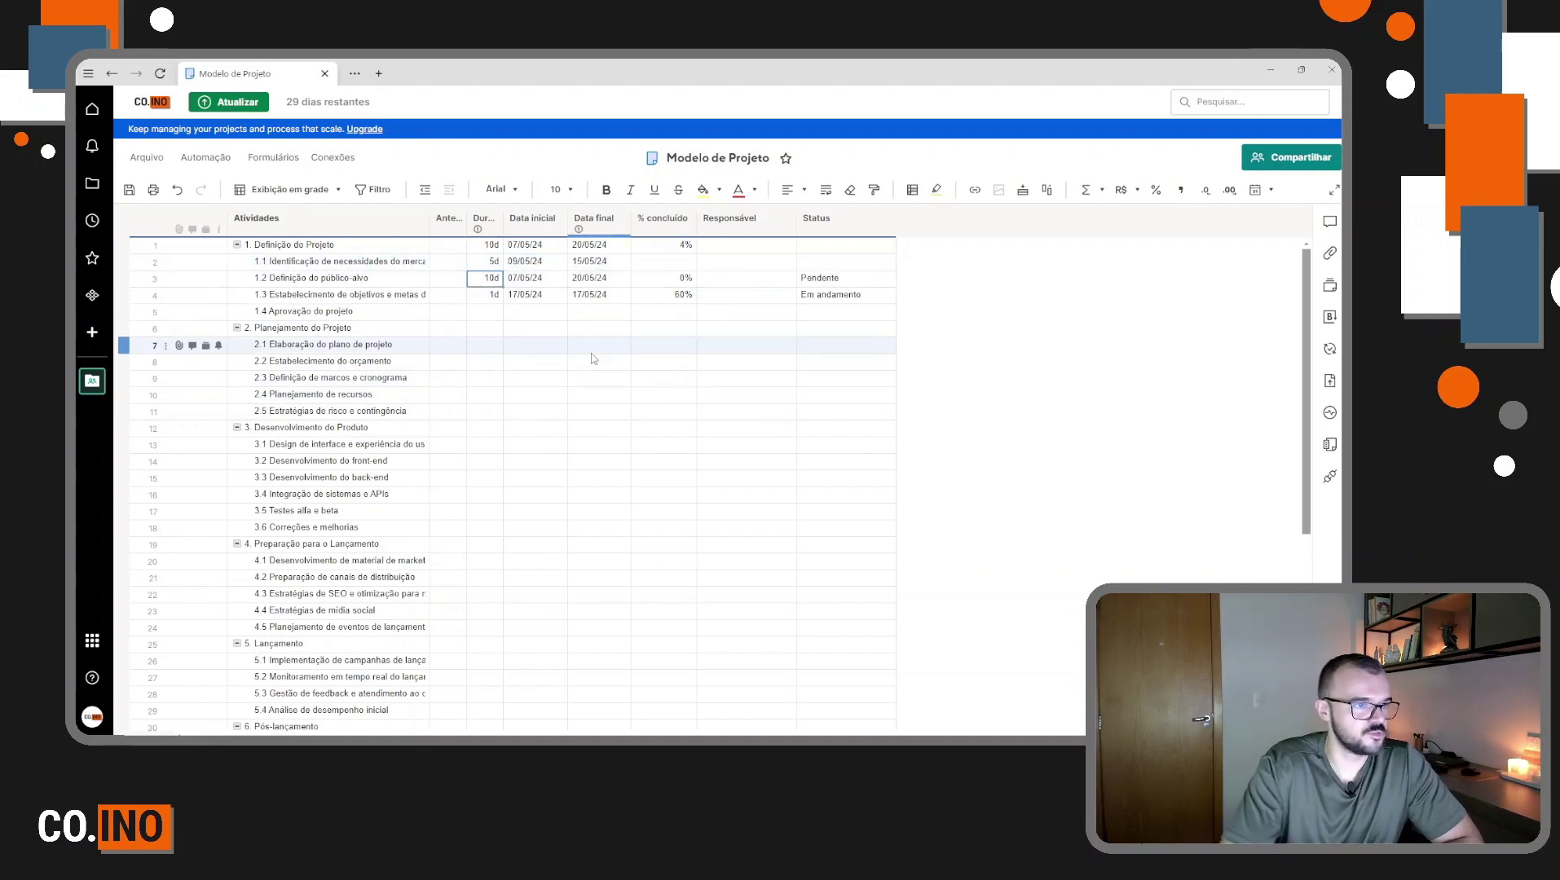
Switch the sheet from grid to Gantt view and save it.
left_click(340, 193)
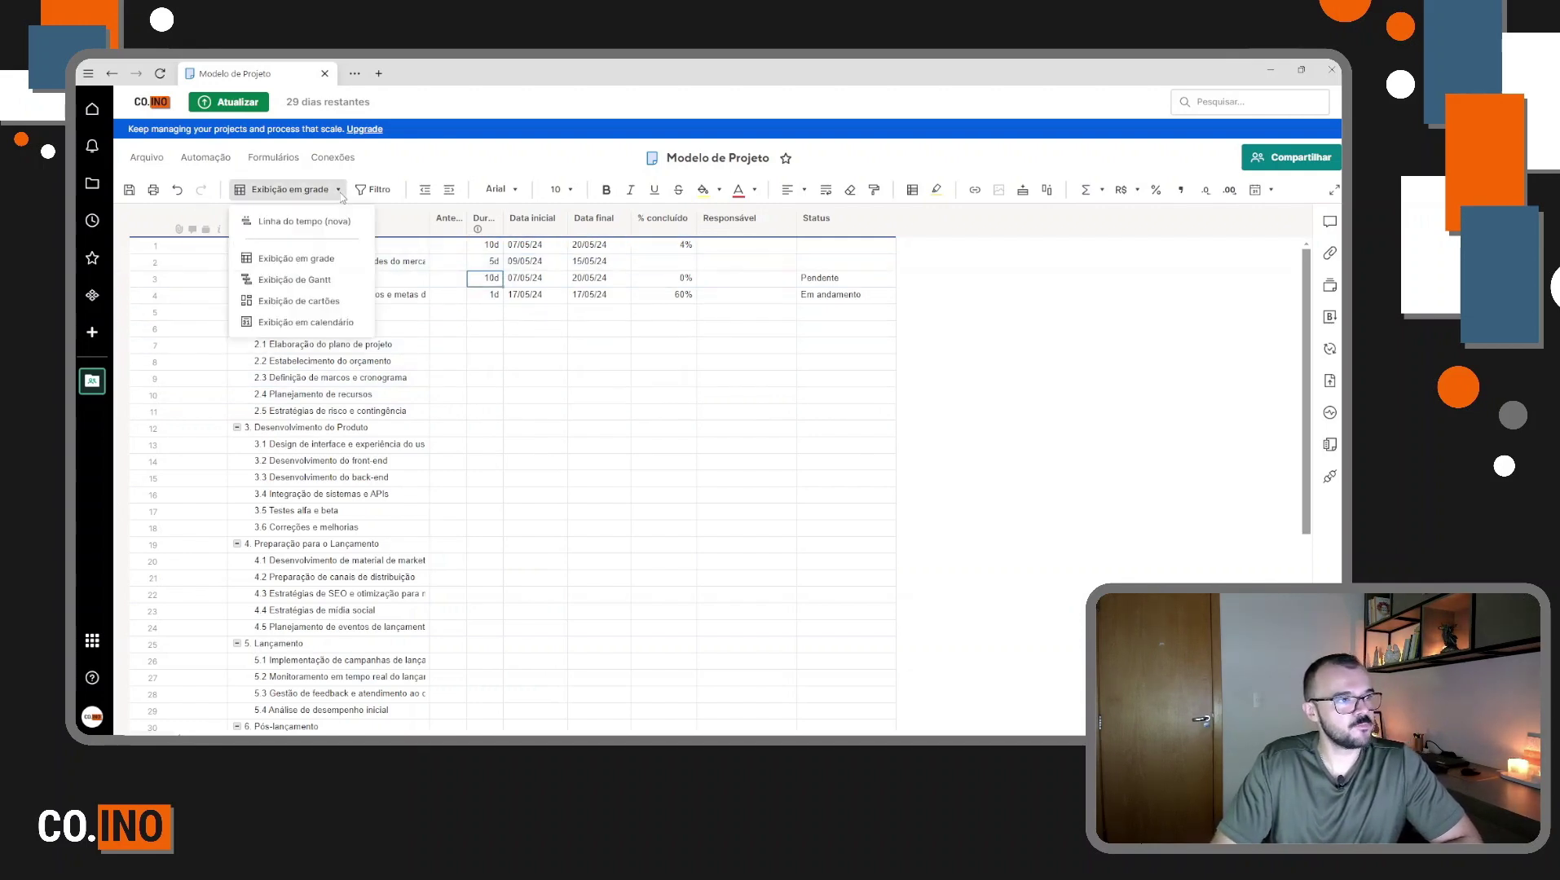
left_click(341, 279)
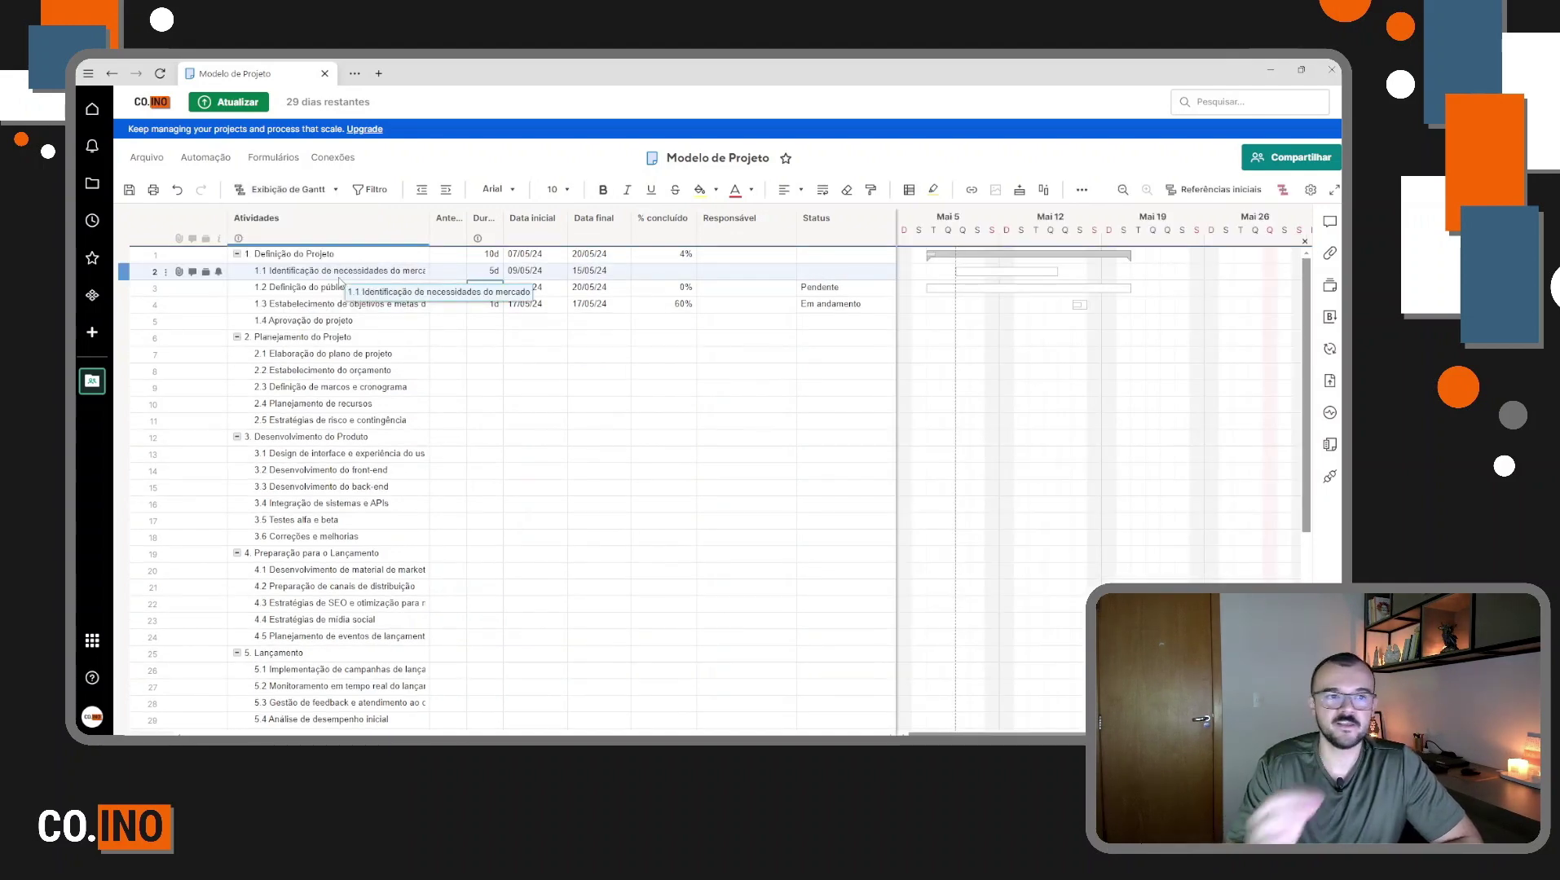
left_click(130, 190)
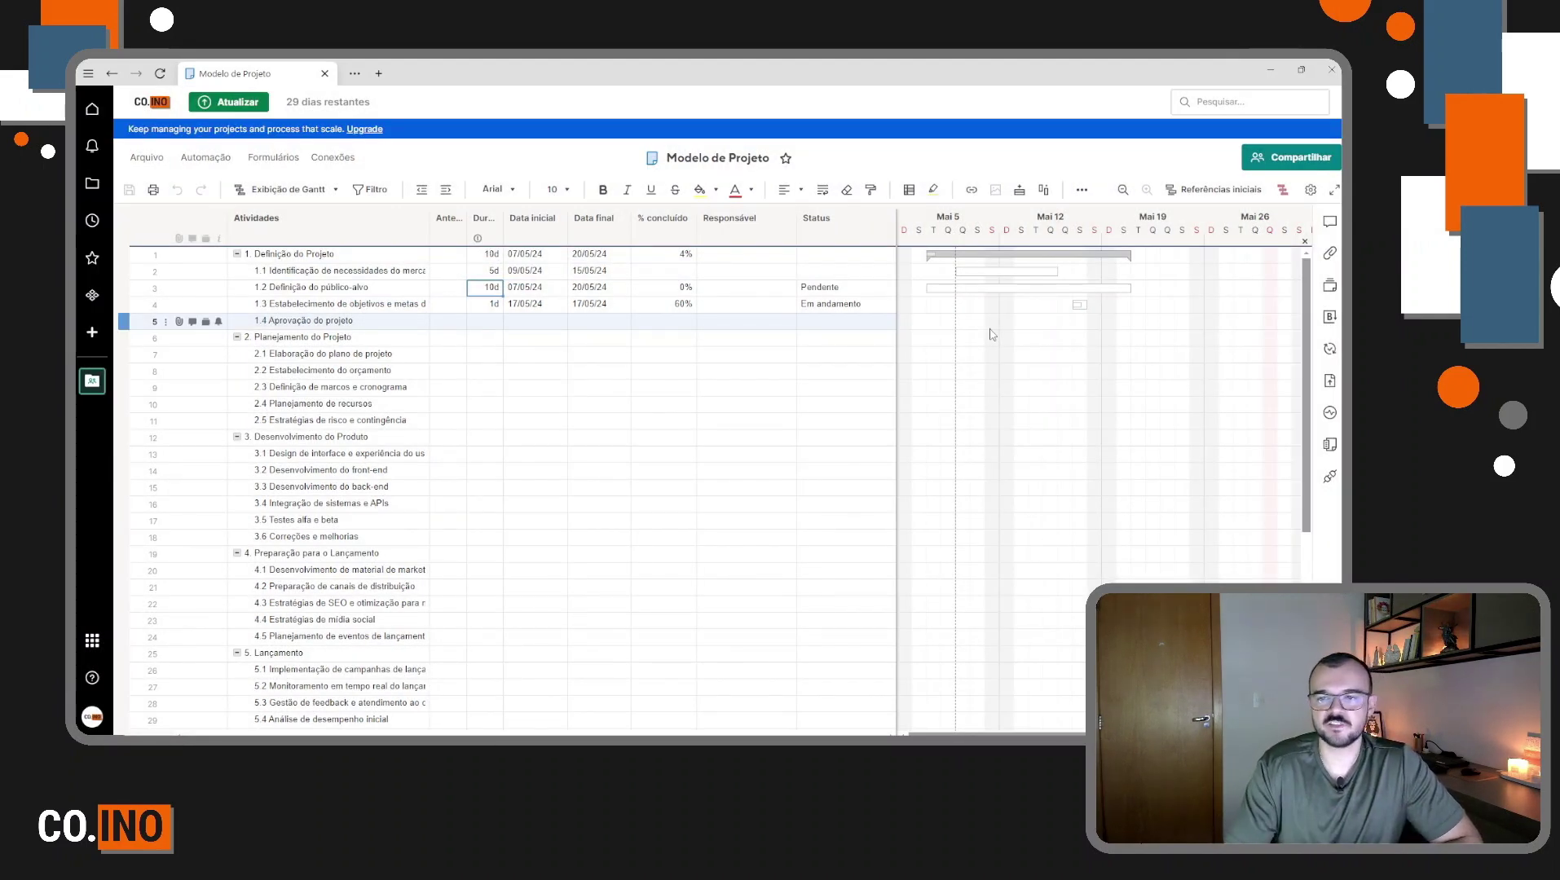
Colour the Gantt bars of tasks 1.1 and 1.2 dark blue.
right_click(1027, 271)
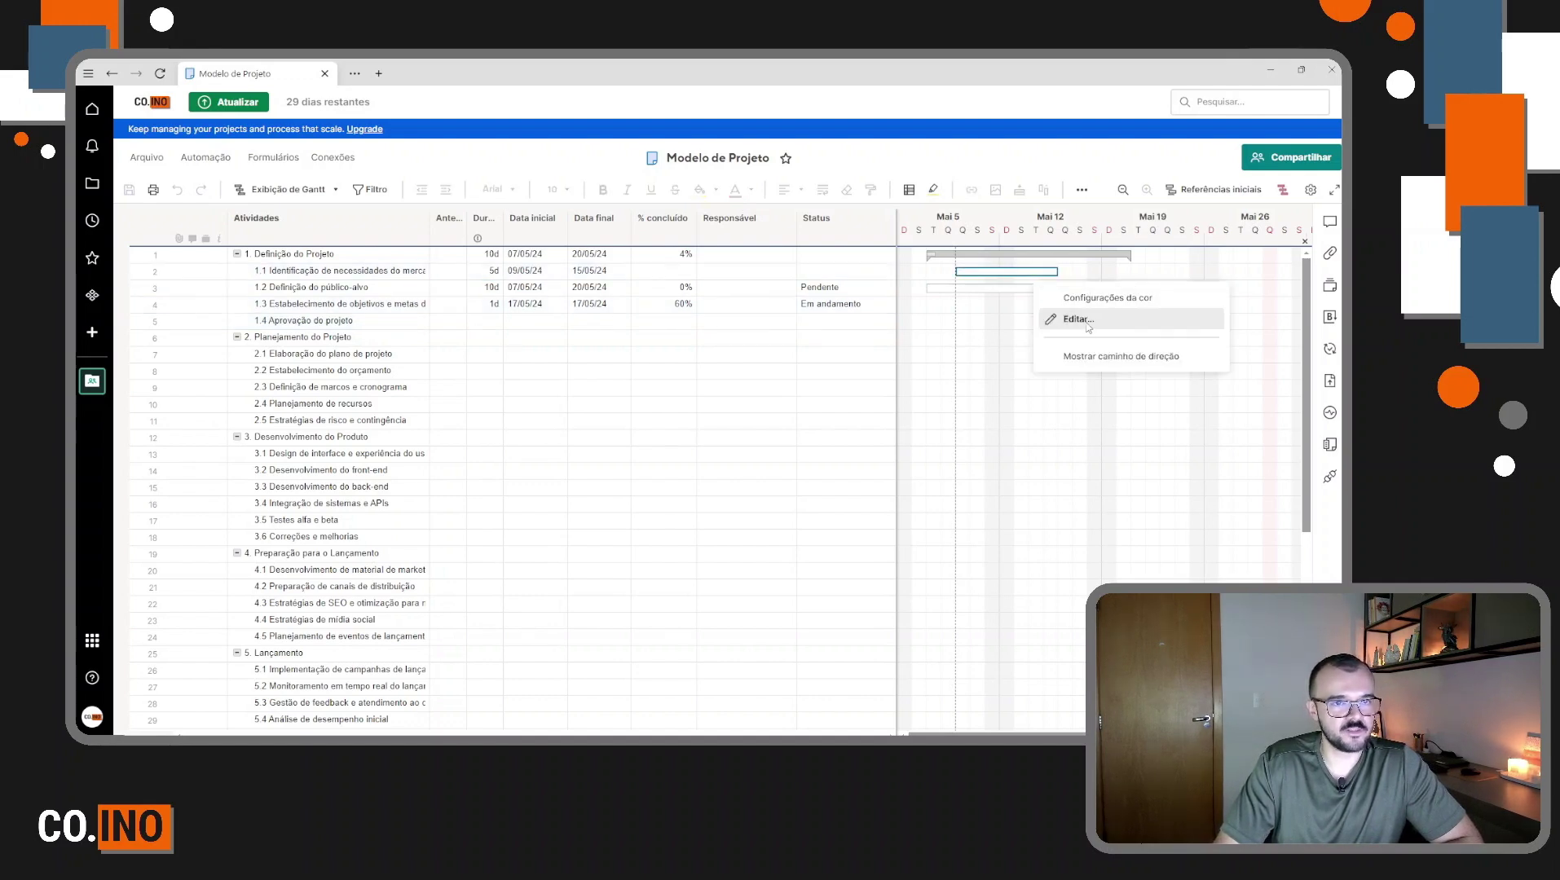
left_click(1076, 298)
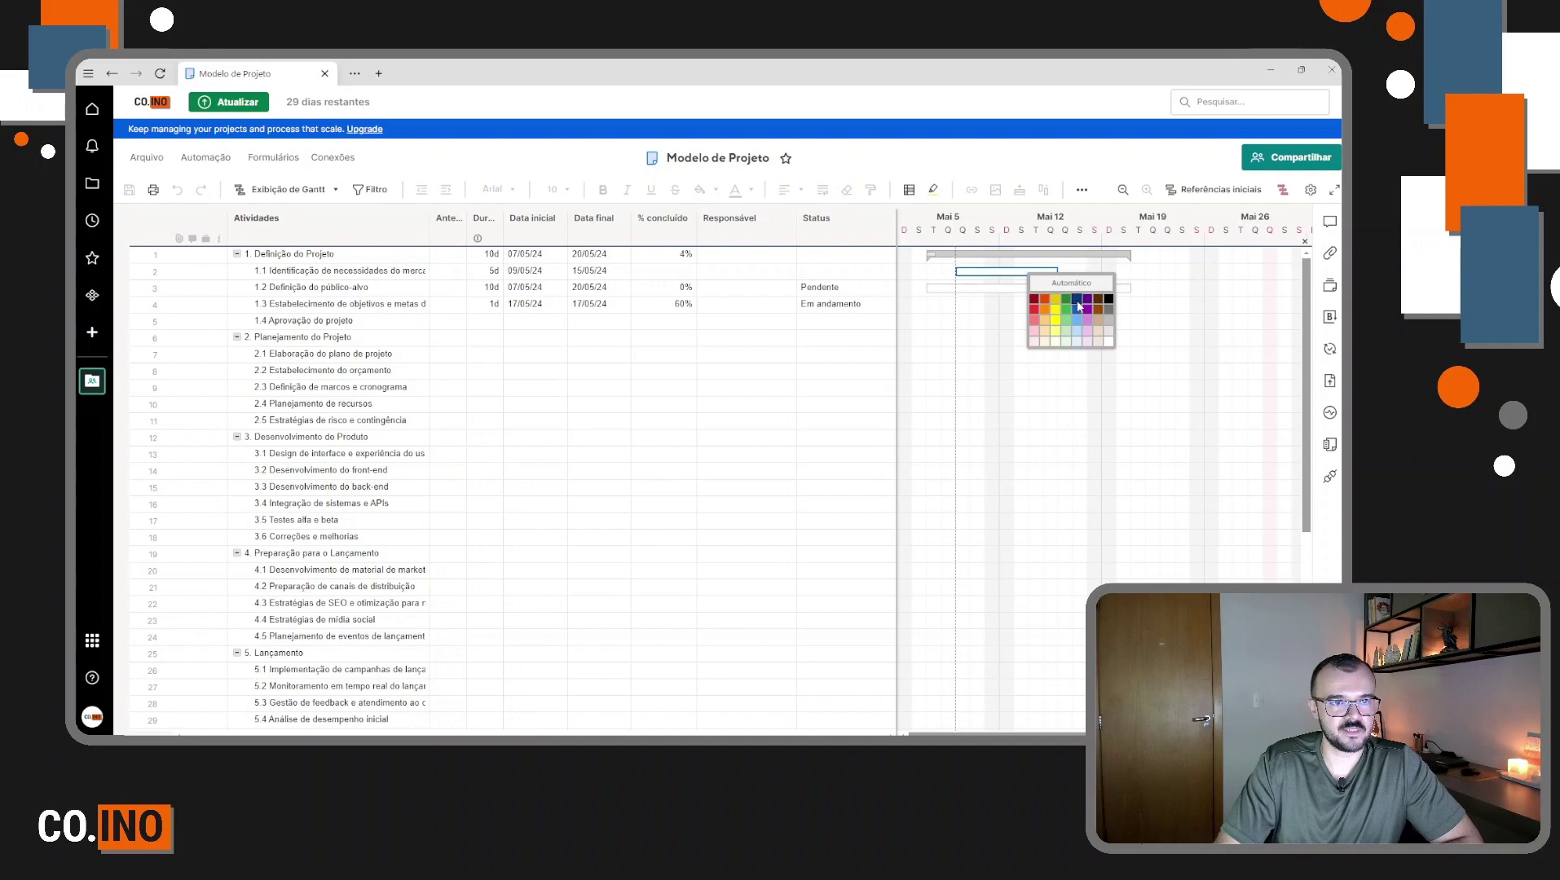
left_click(1077, 301)
right_click(1024, 289)
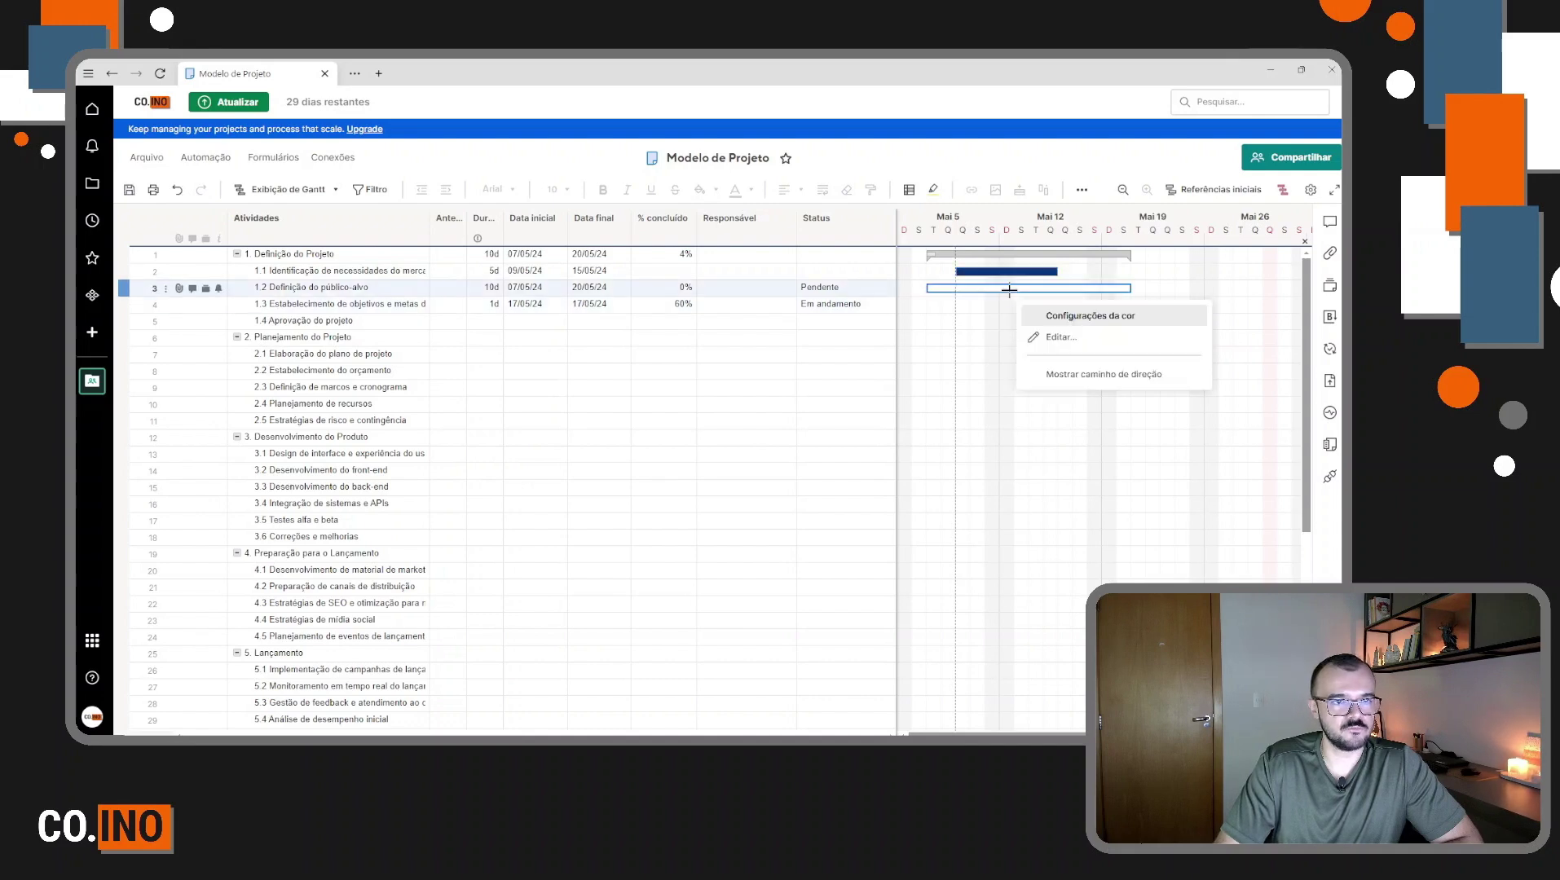
left_click(1064, 317)
left_click(1062, 324)
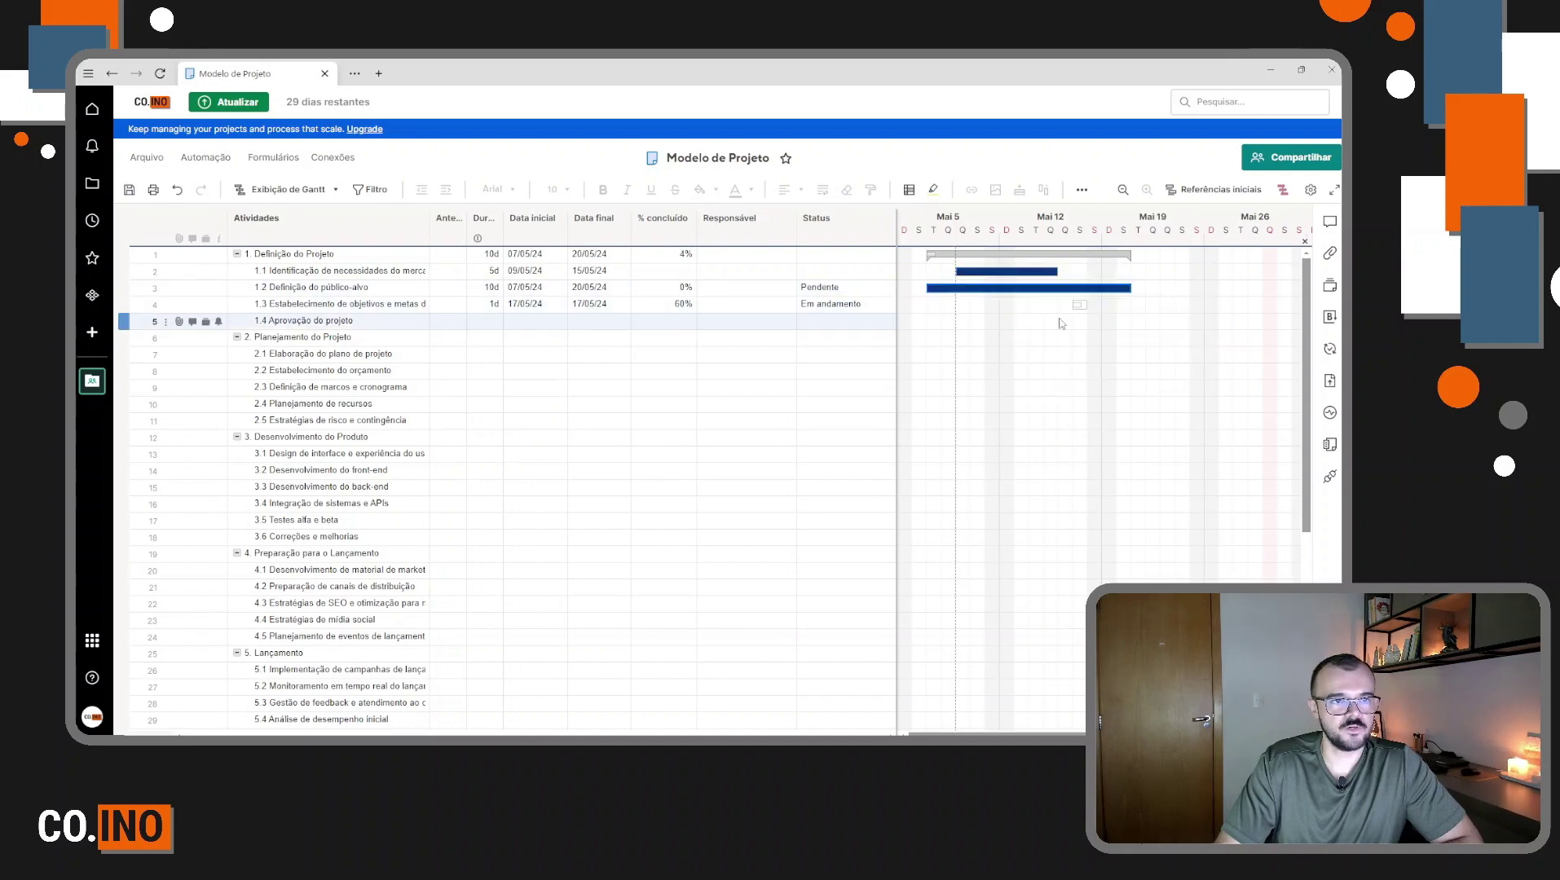
Colour the Gantt bar of task 1.3 dark blue and save the sheet.
left_click(1079, 305)
right_click(1079, 304)
left_click(1125, 328)
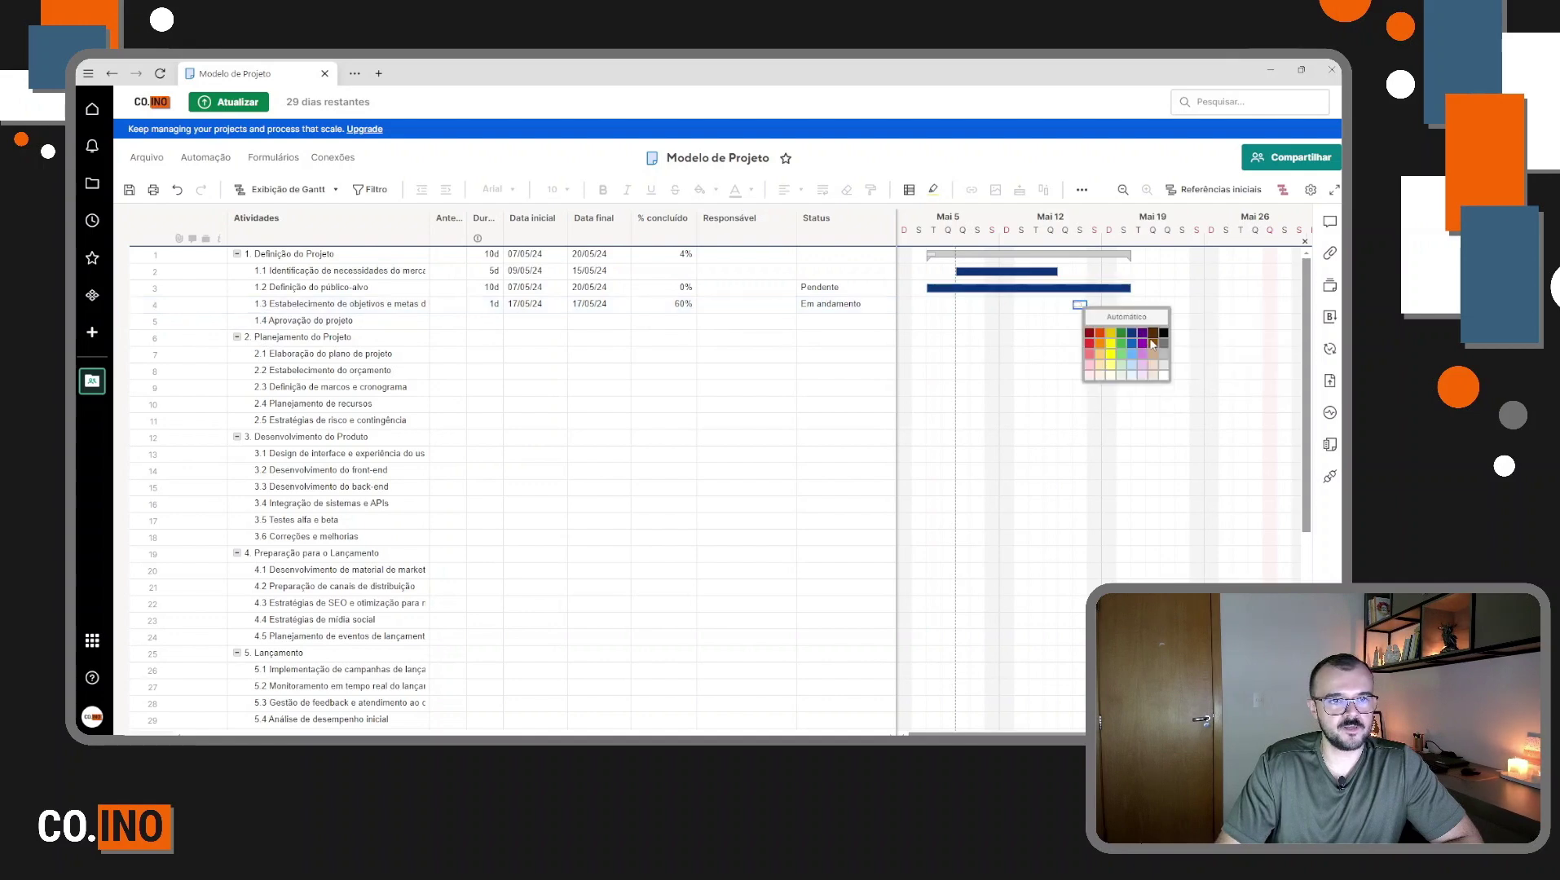
left_click(1134, 335)
left_click(853, 355)
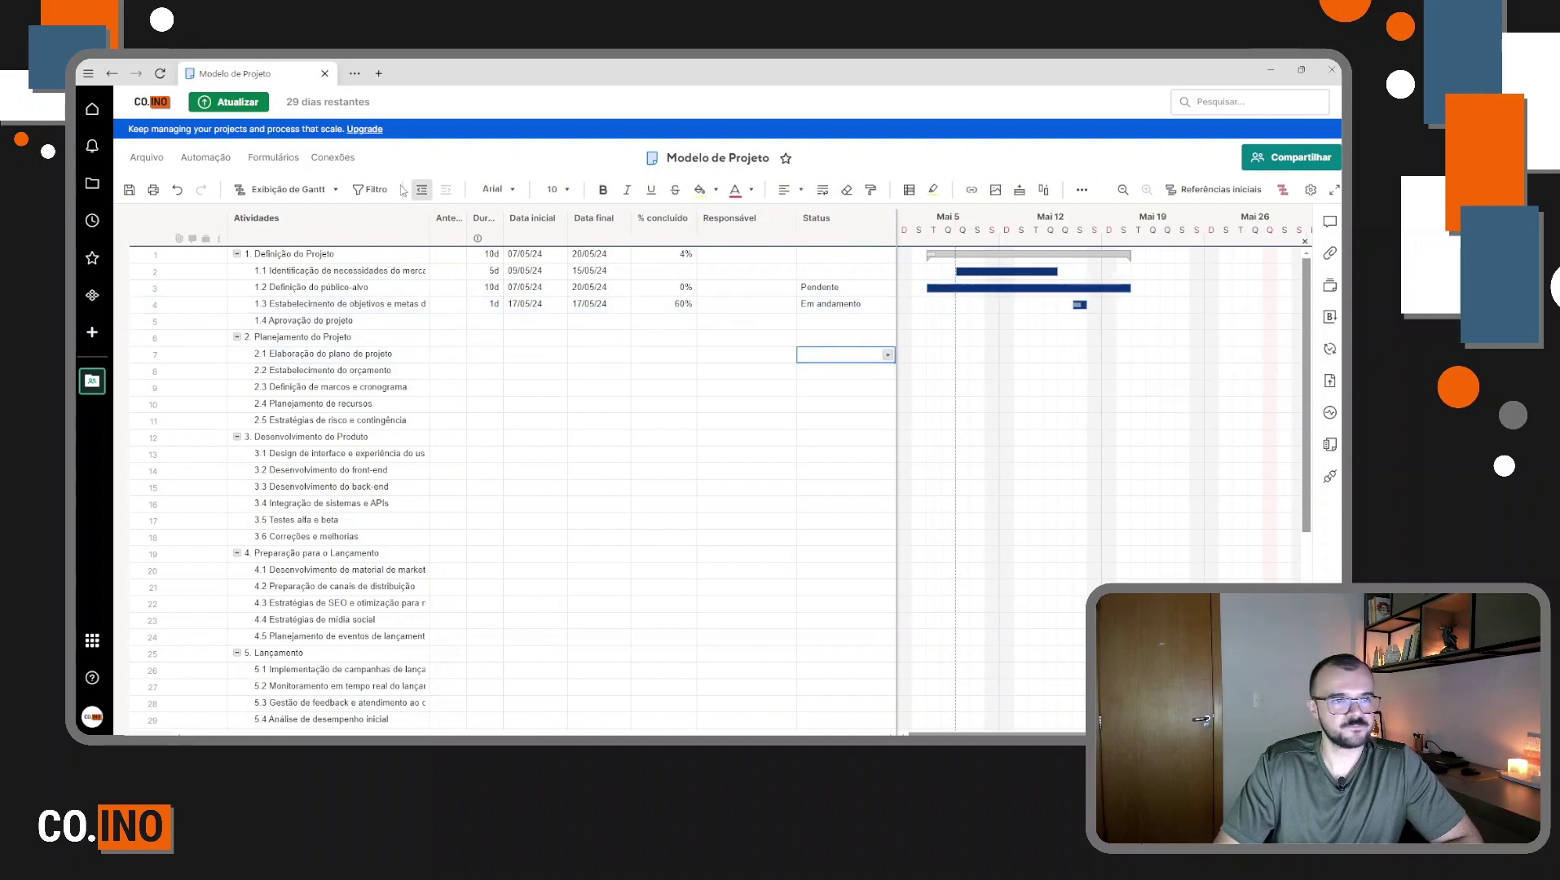
left_click(129, 190)
left_click(557, 437)
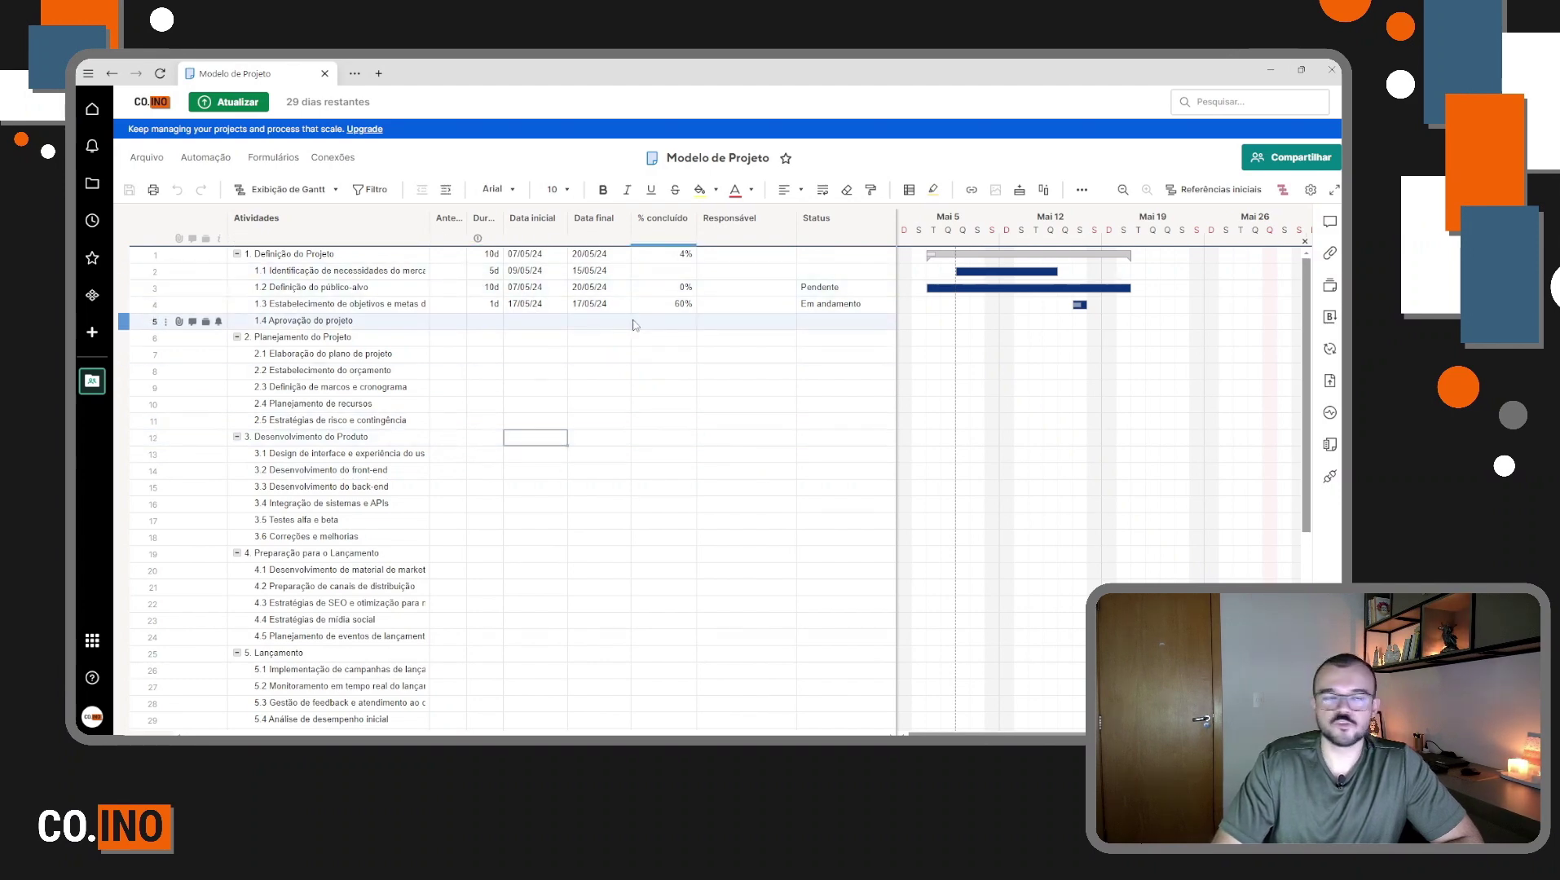
Set the start dates of tasks 1.2 and 1.3 to today, 09/05/24, and save the sheet.
left_click(154, 271)
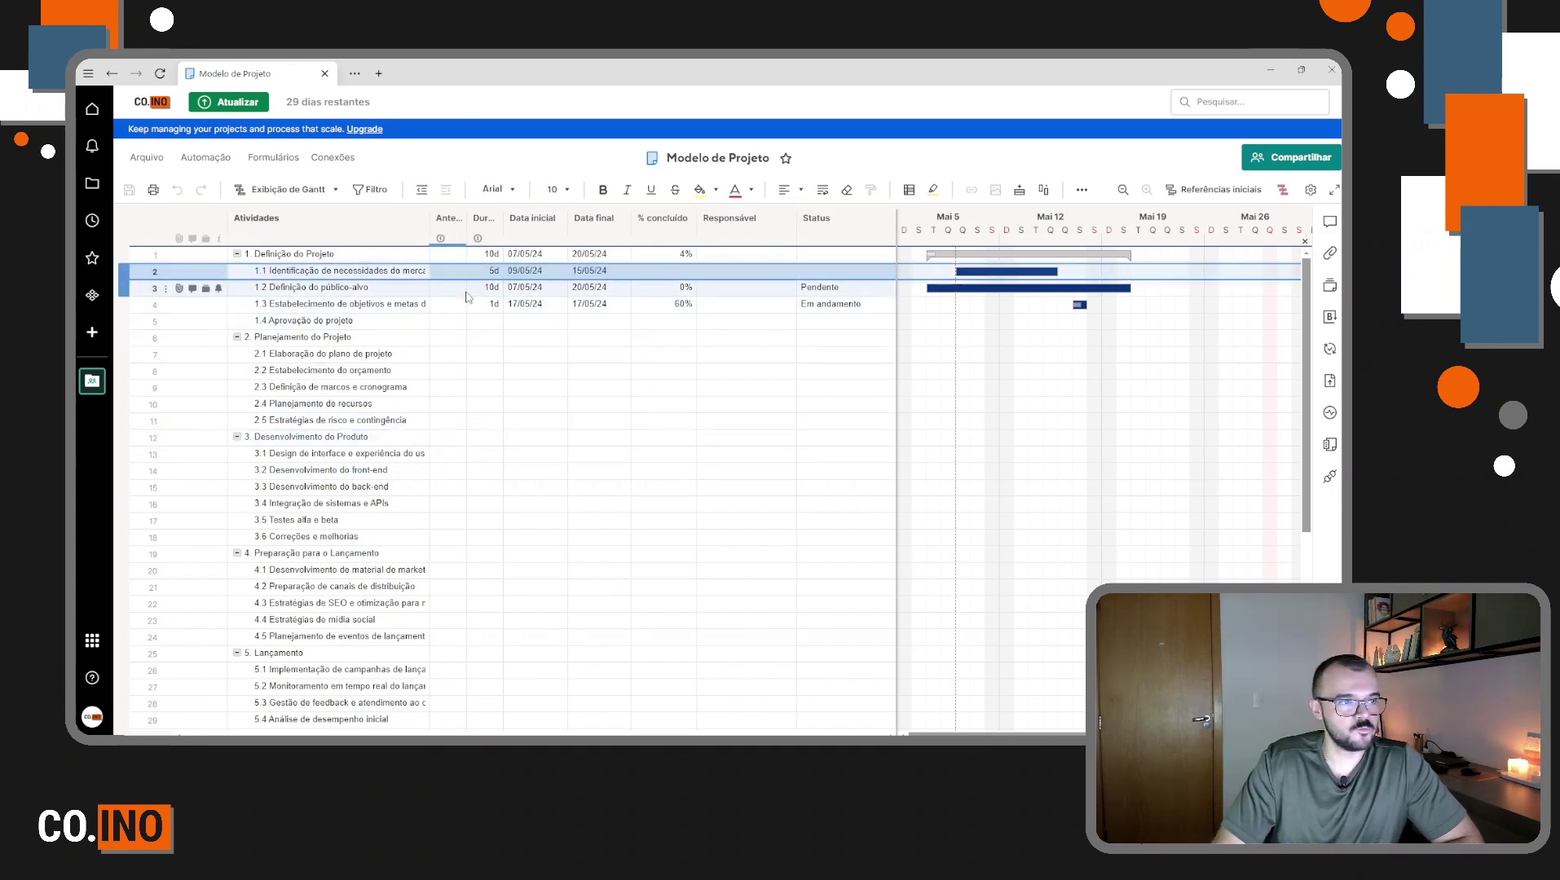
left_click(513, 287)
left_click(560, 288)
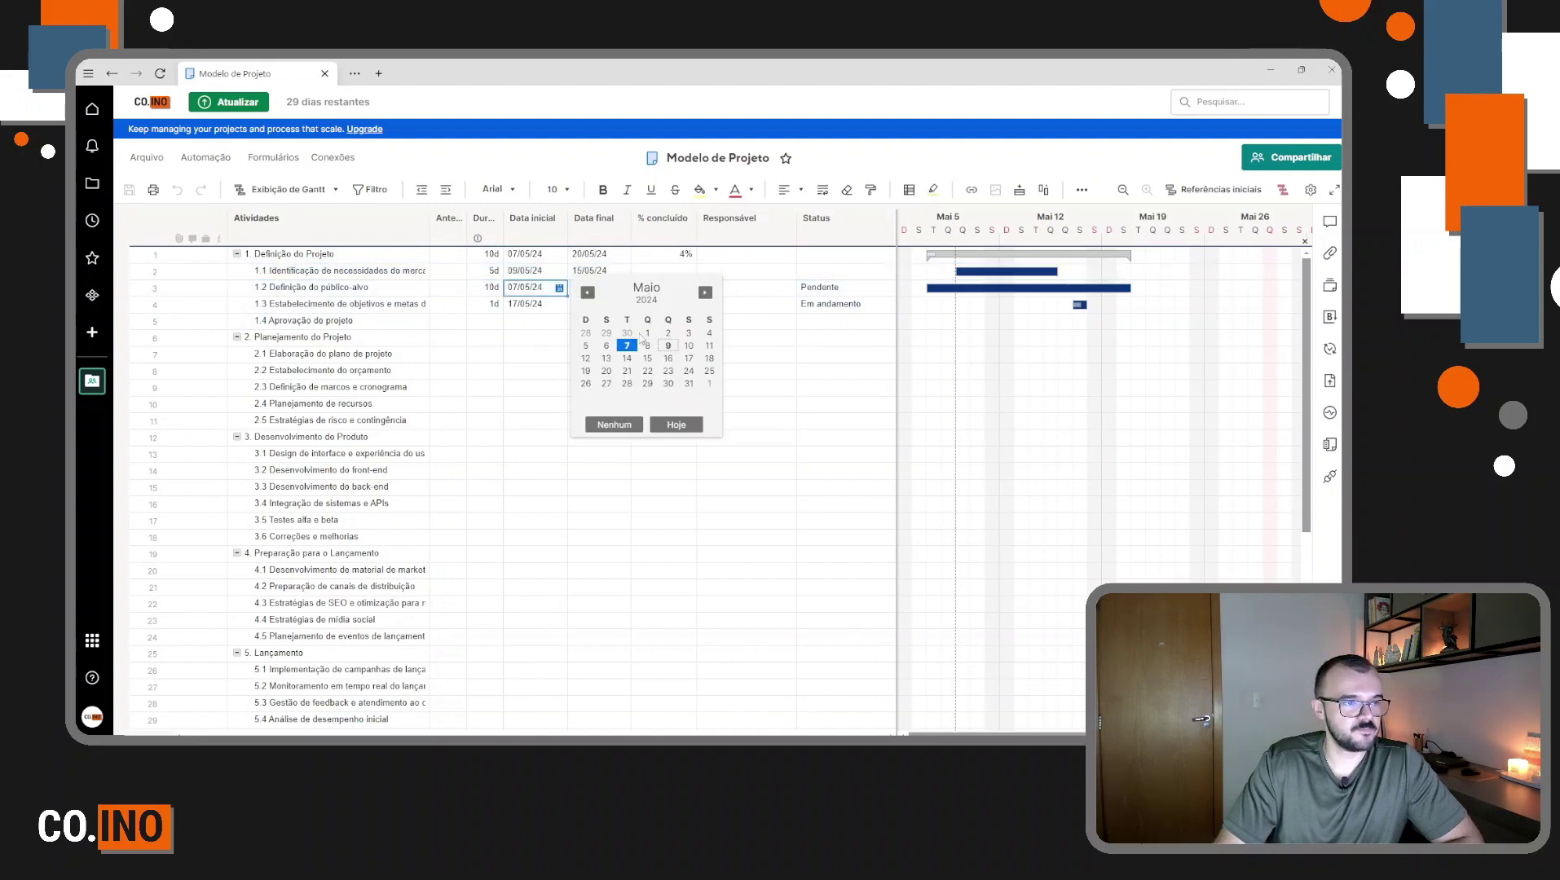
left_click(689, 427)
left_click(556, 309)
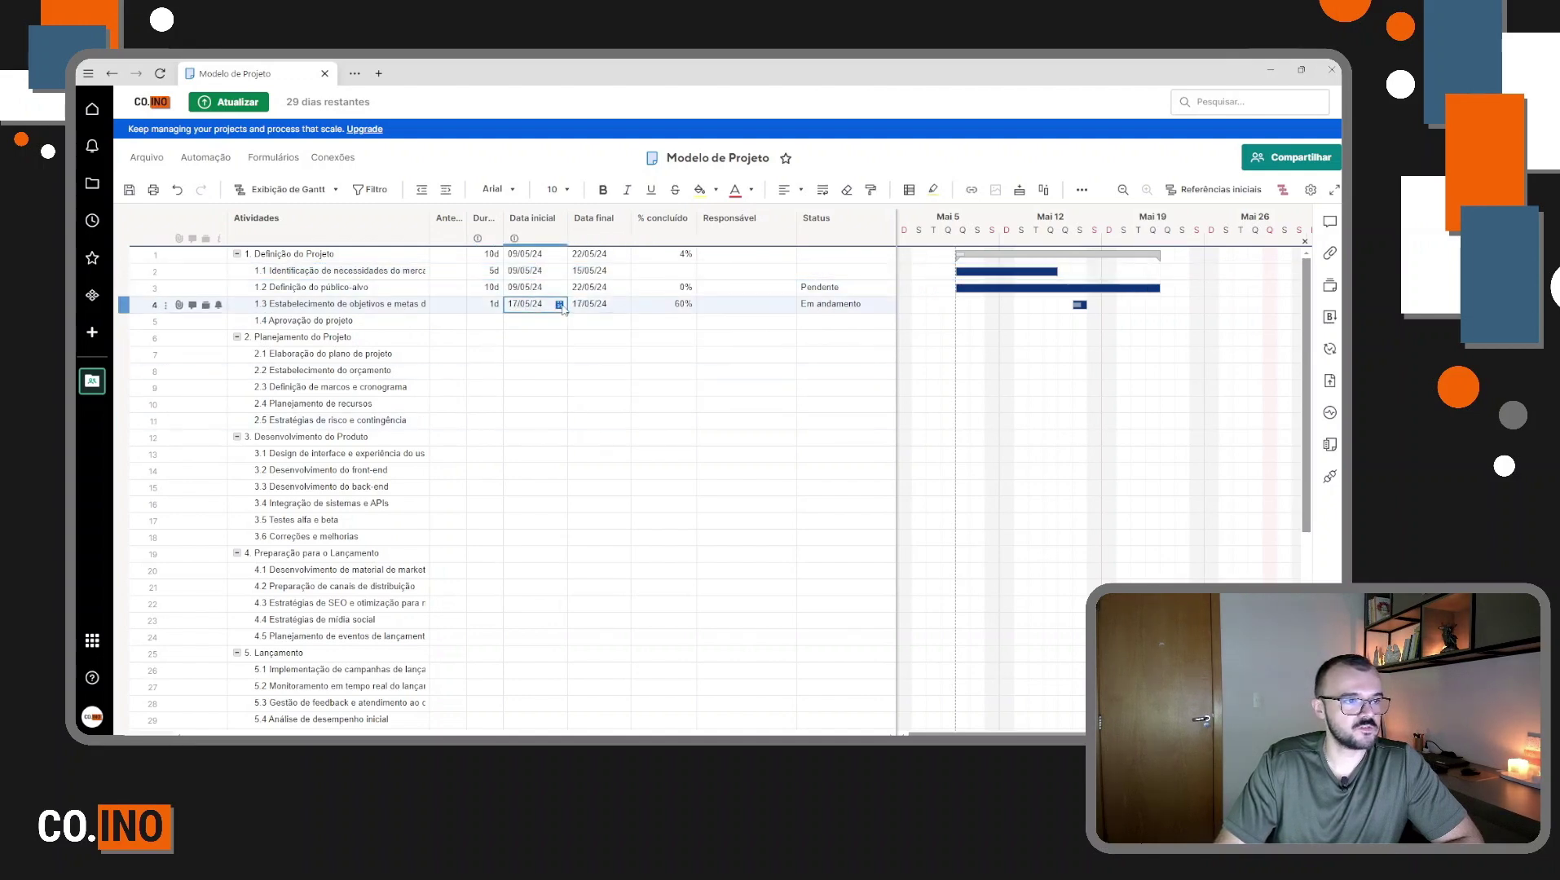
left_click(559, 304)
left_click(677, 442)
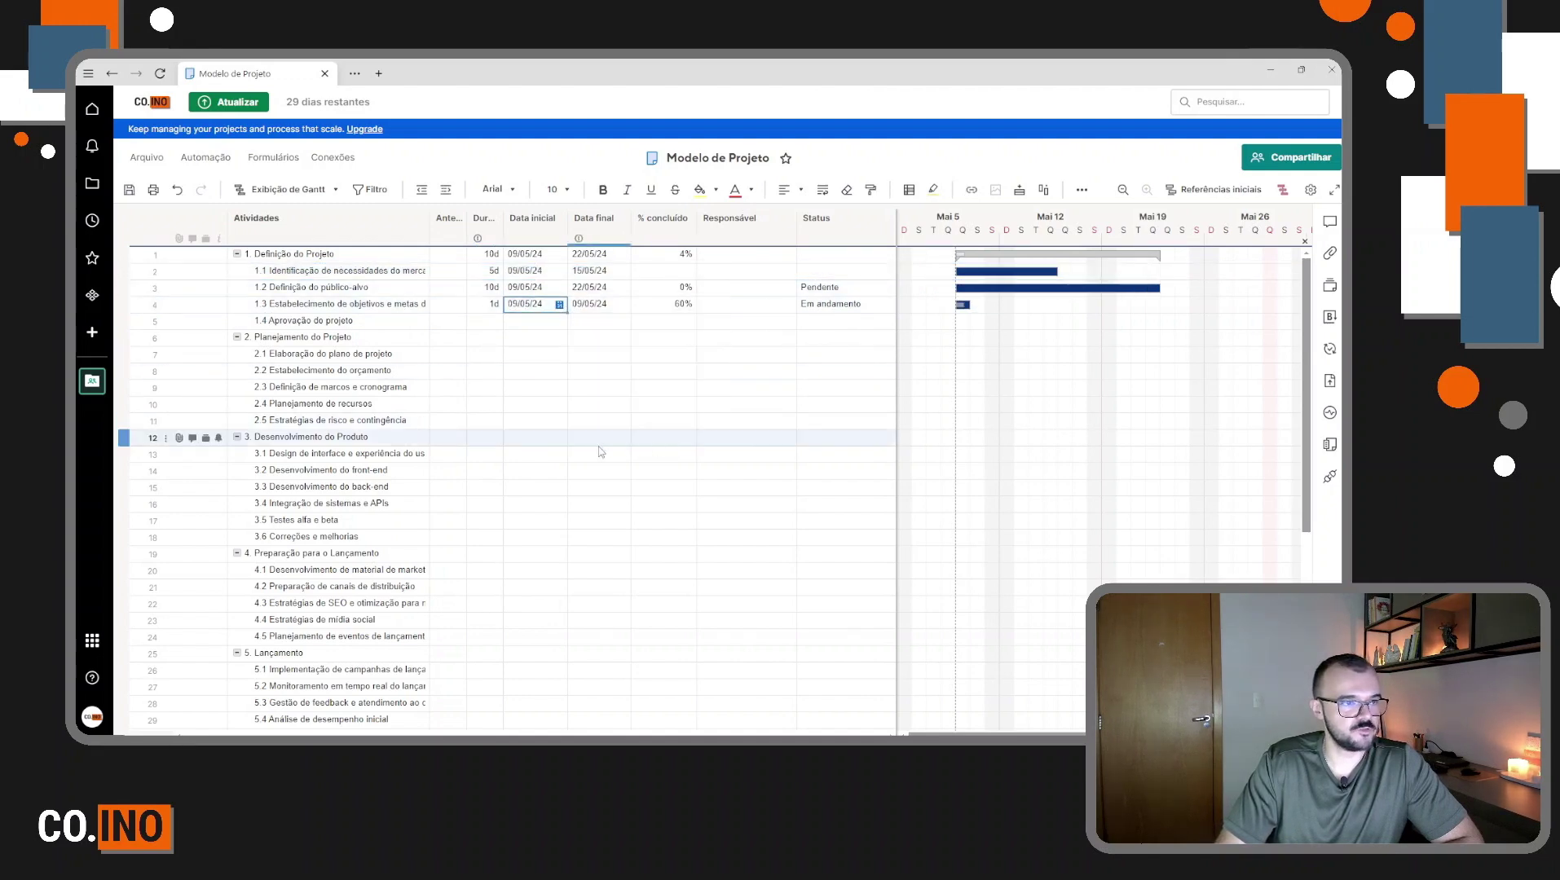
left_click(129, 190)
left_click(492, 271)
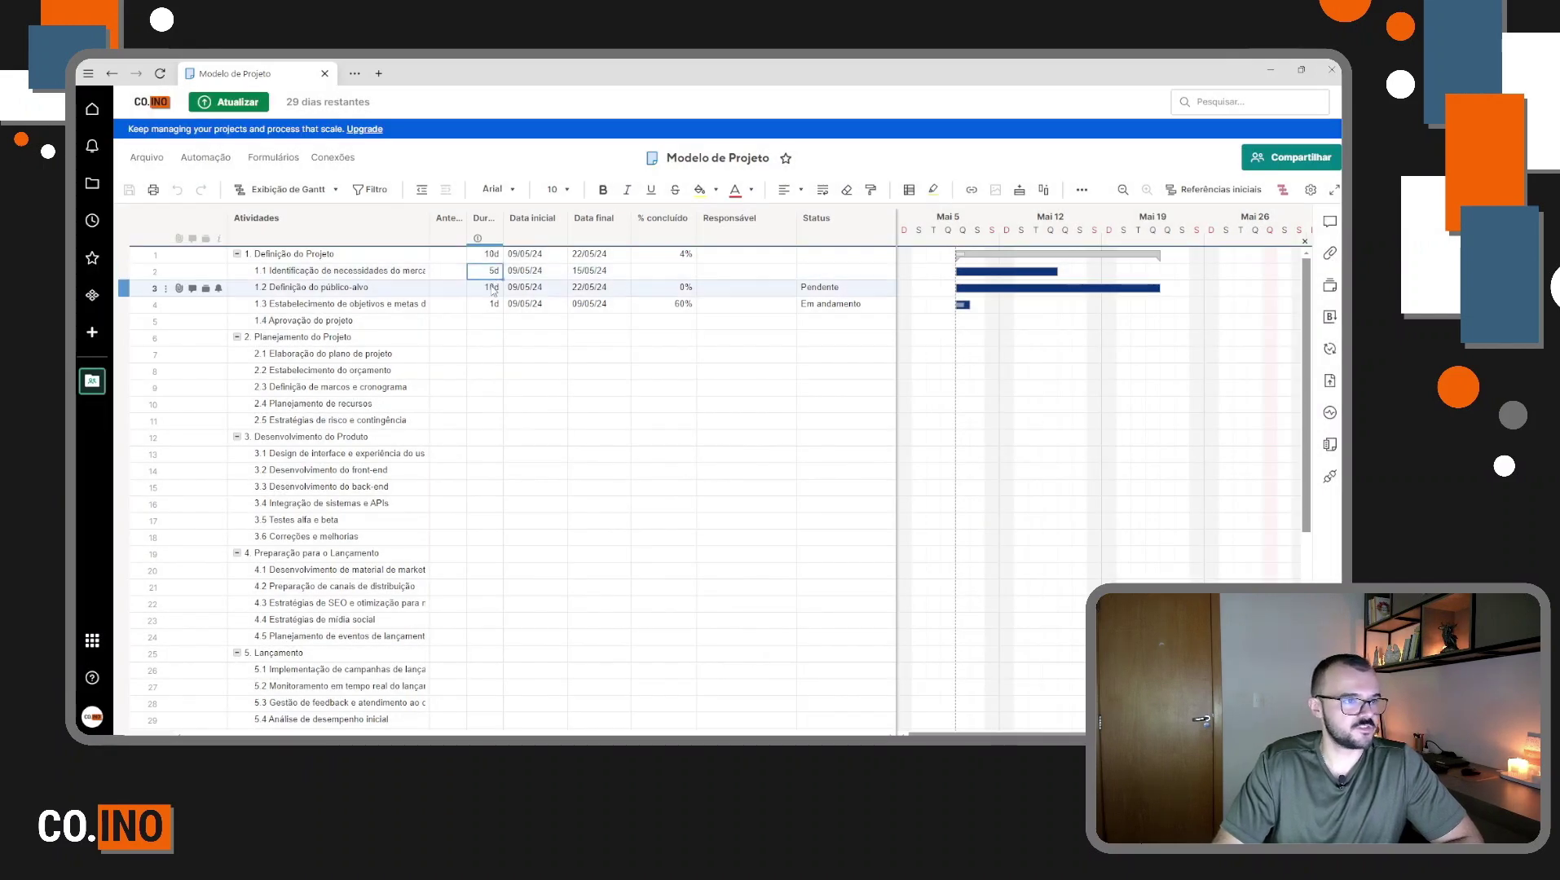
left_click(492, 288)
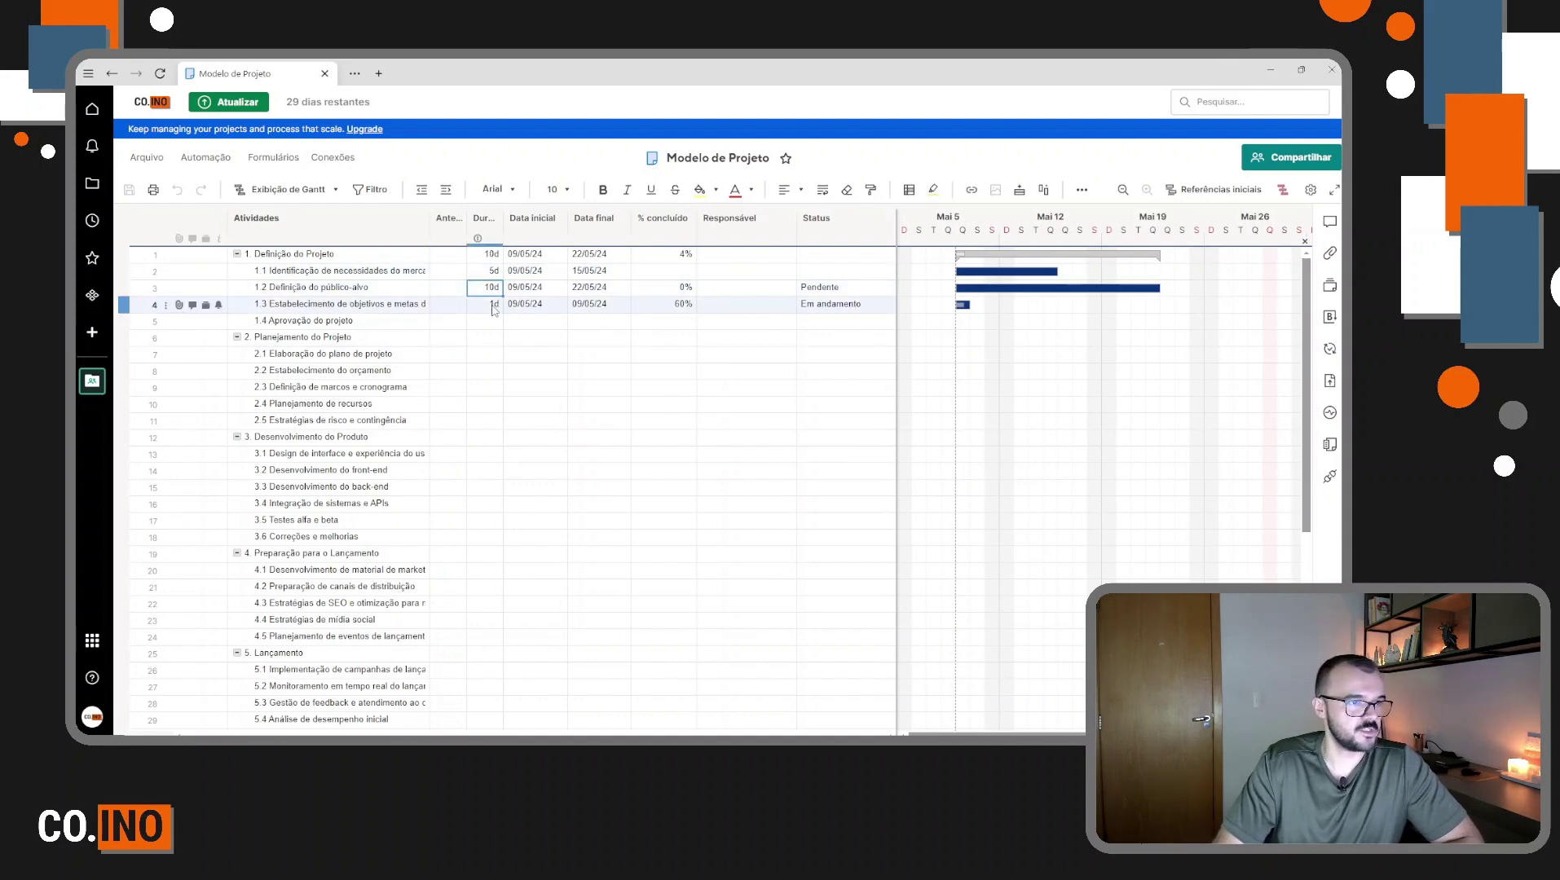
key("Down")
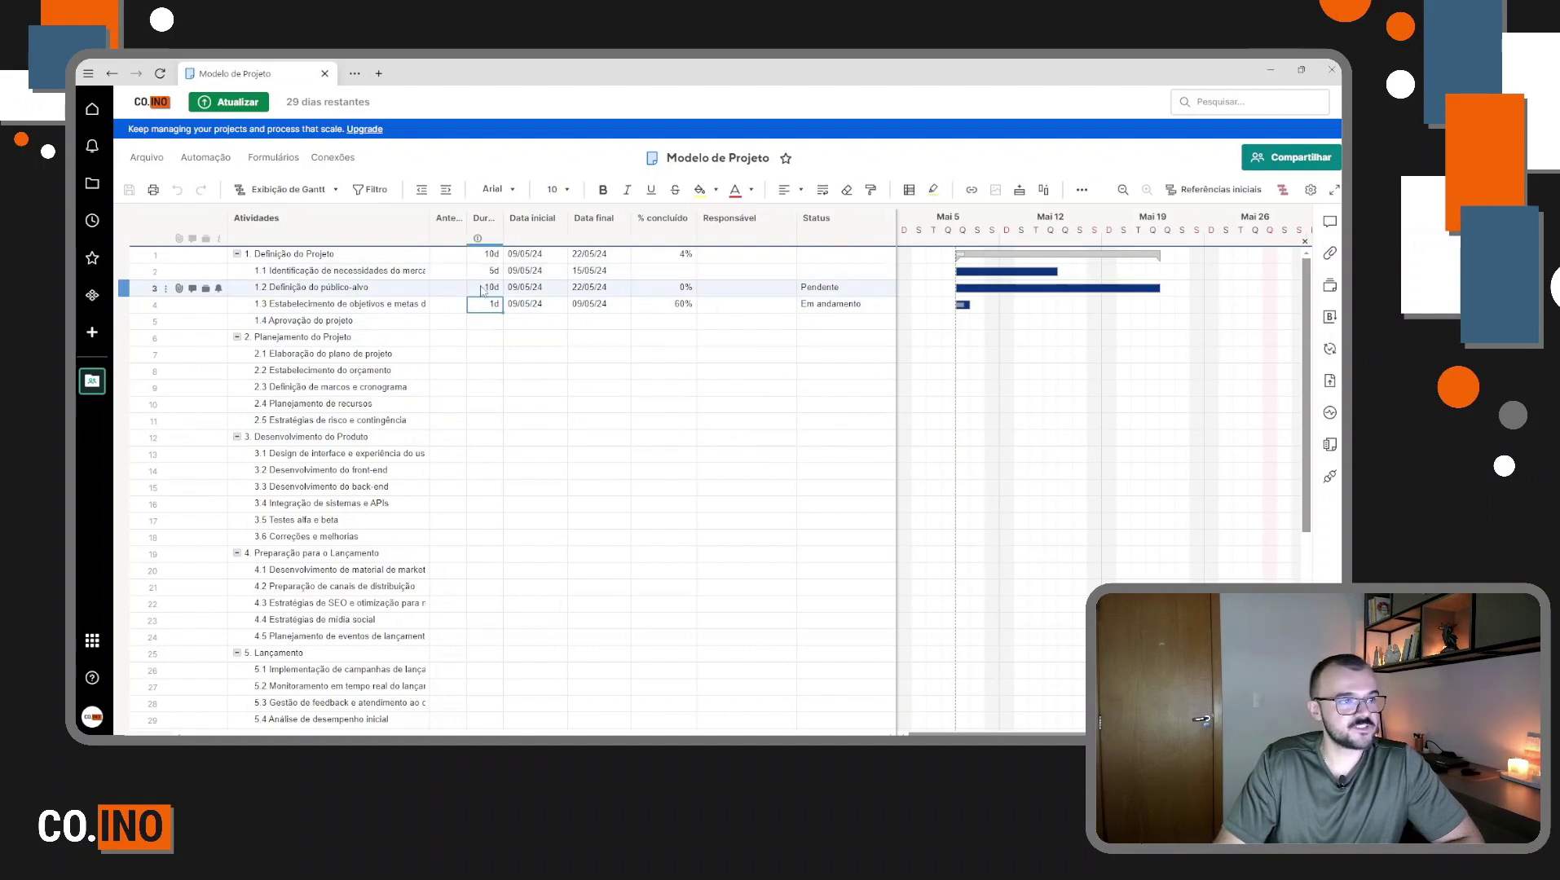
left_click(441, 221)
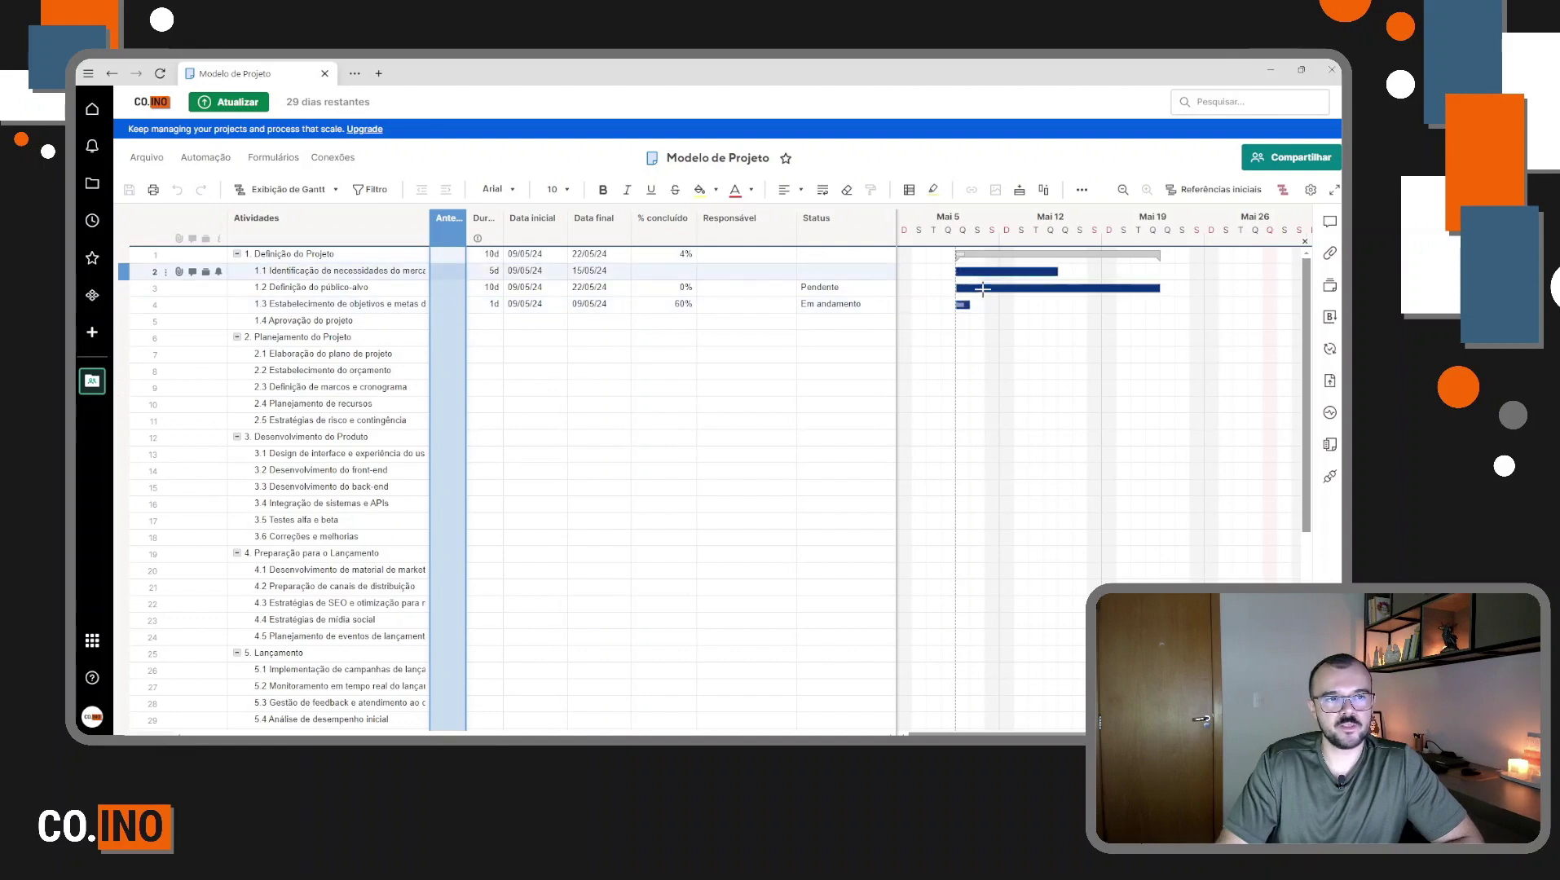
left_click(536, 337)
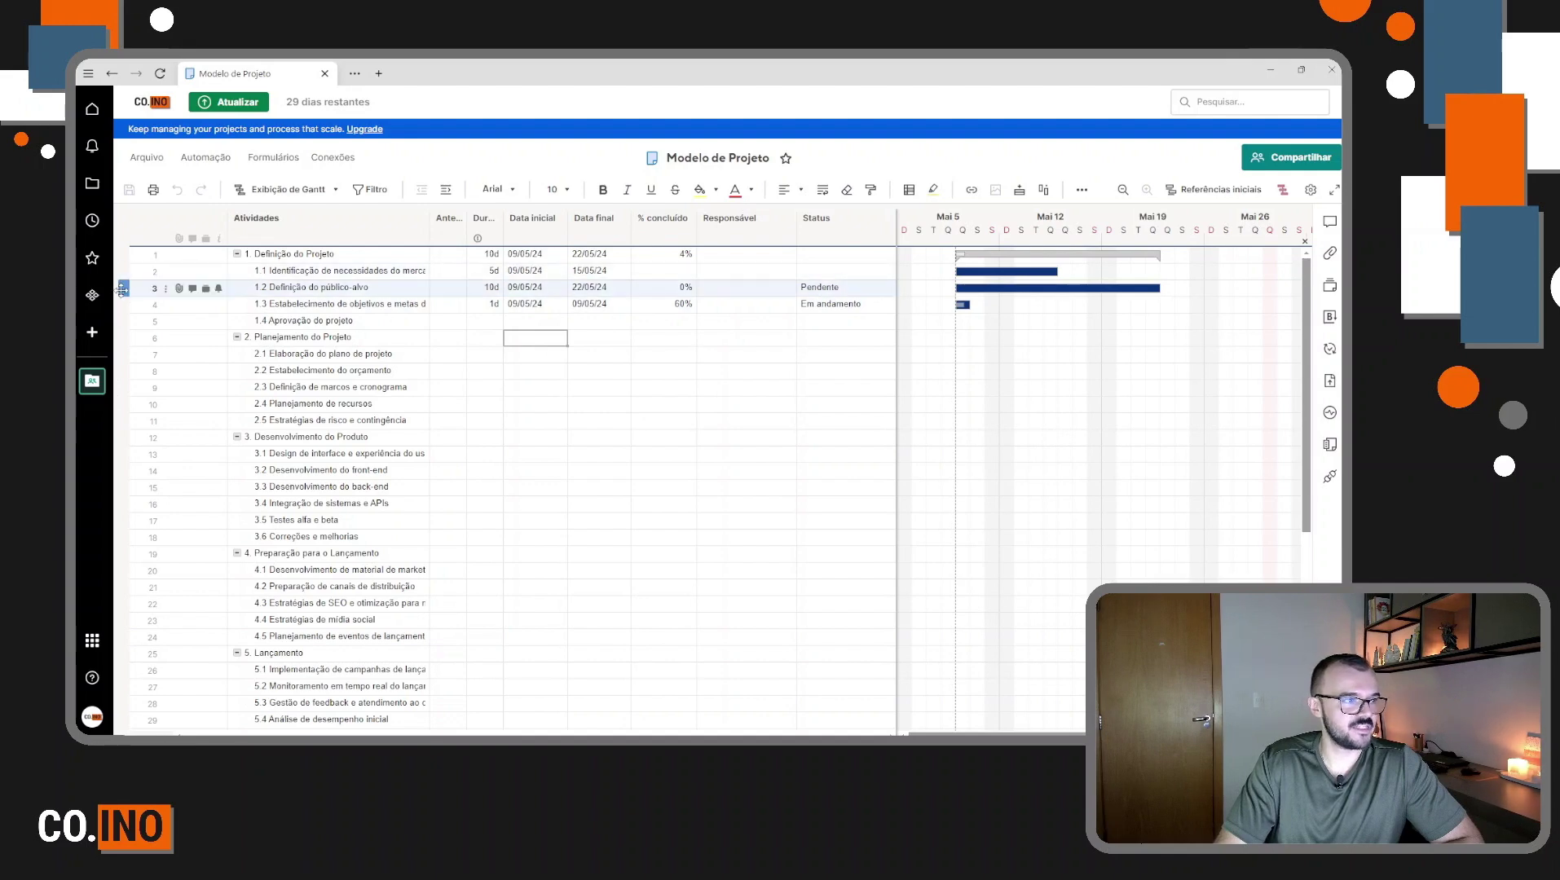
left_click(121, 289)
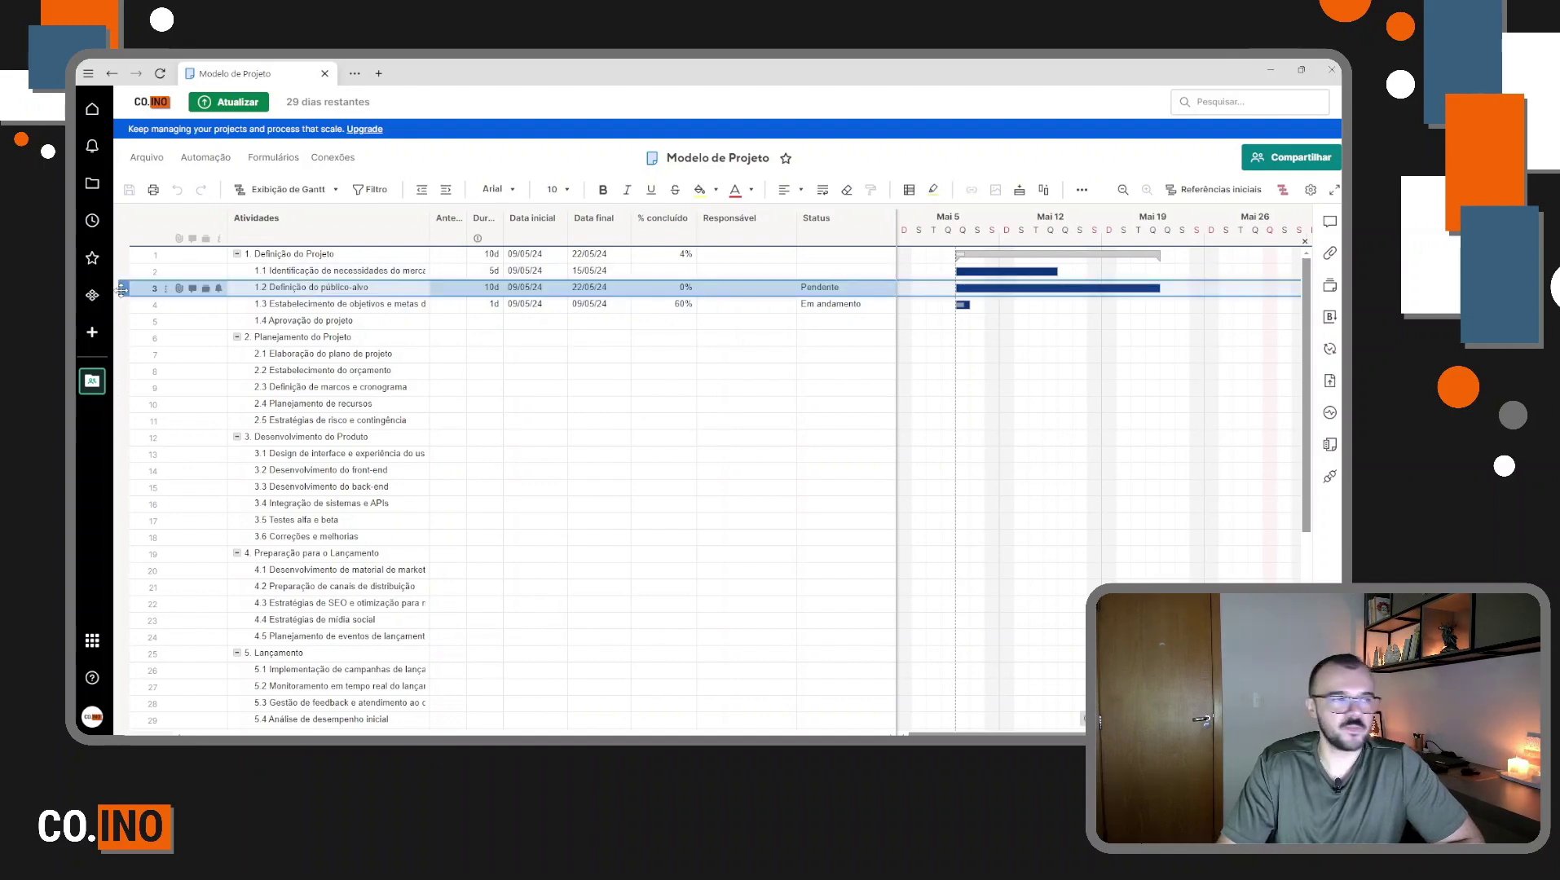
left_click(124, 276)
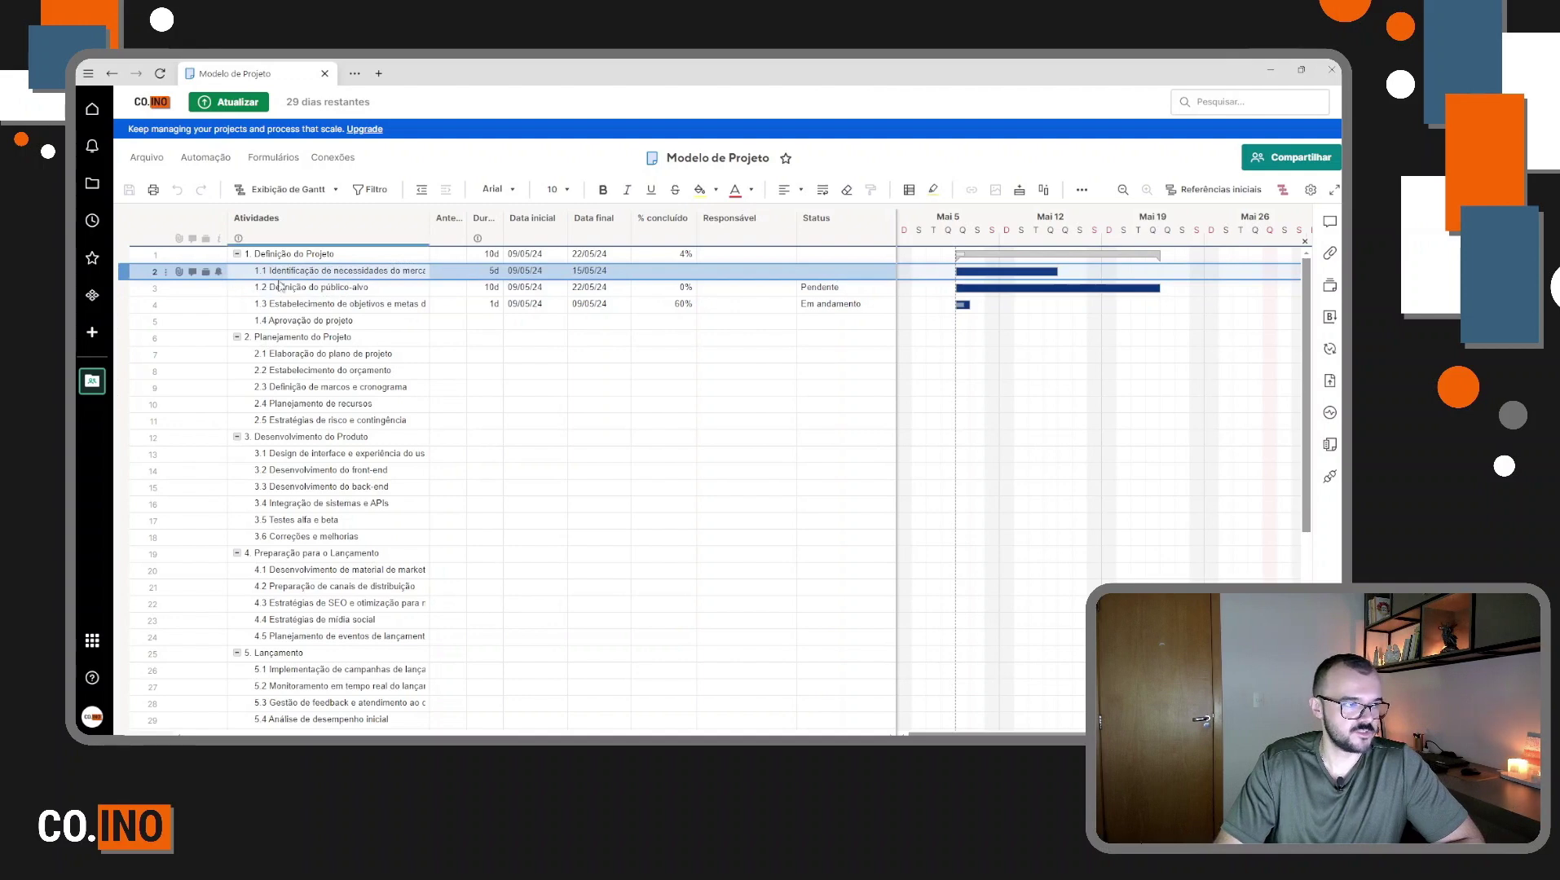
left_click(121, 288)
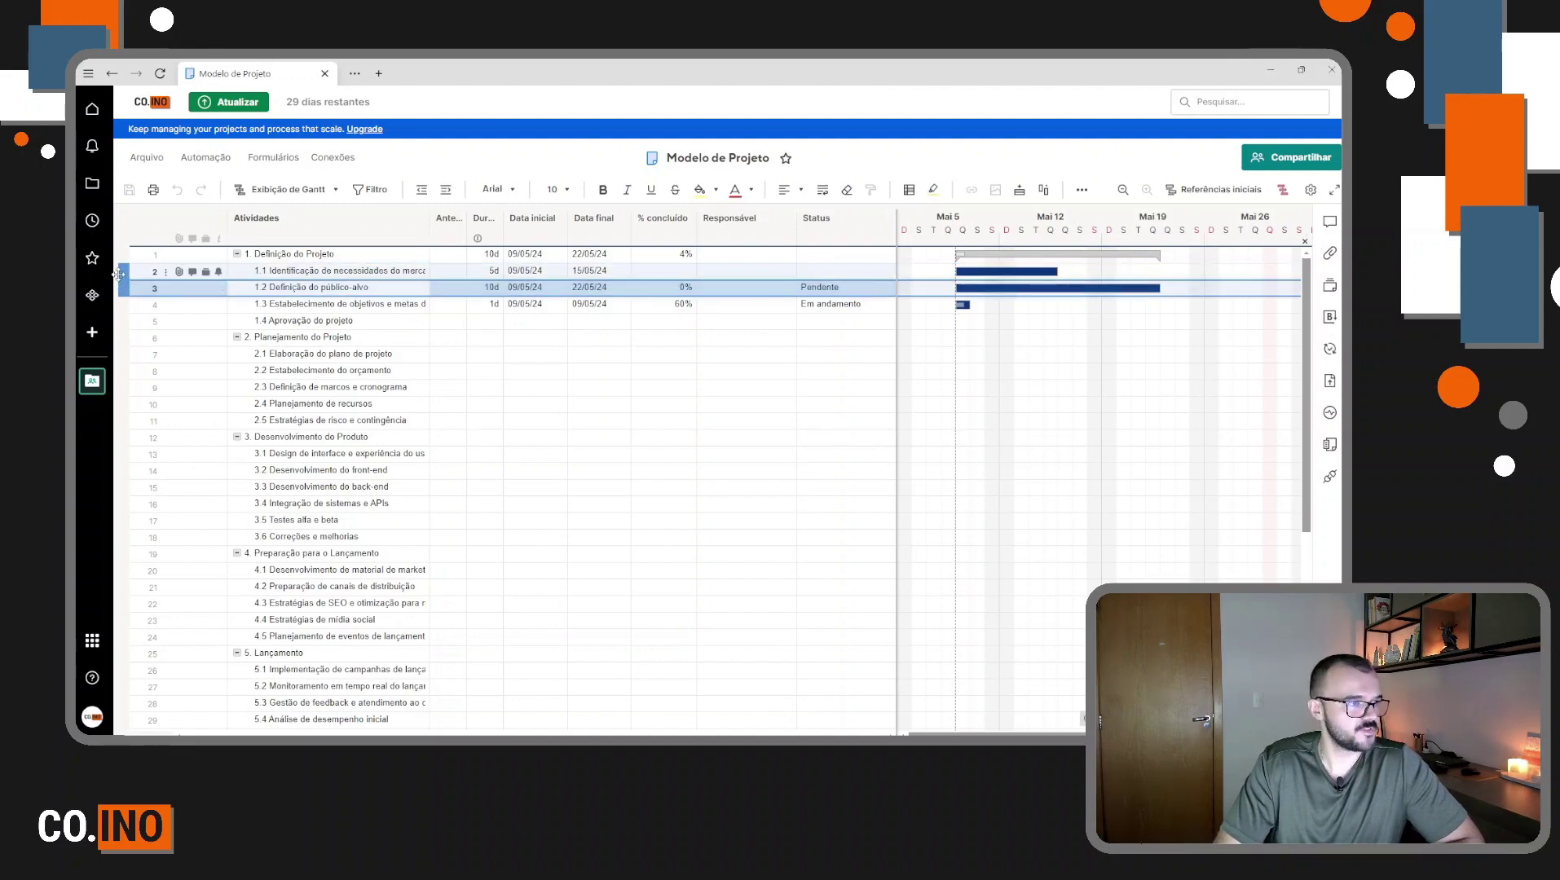
left_click(119, 273)
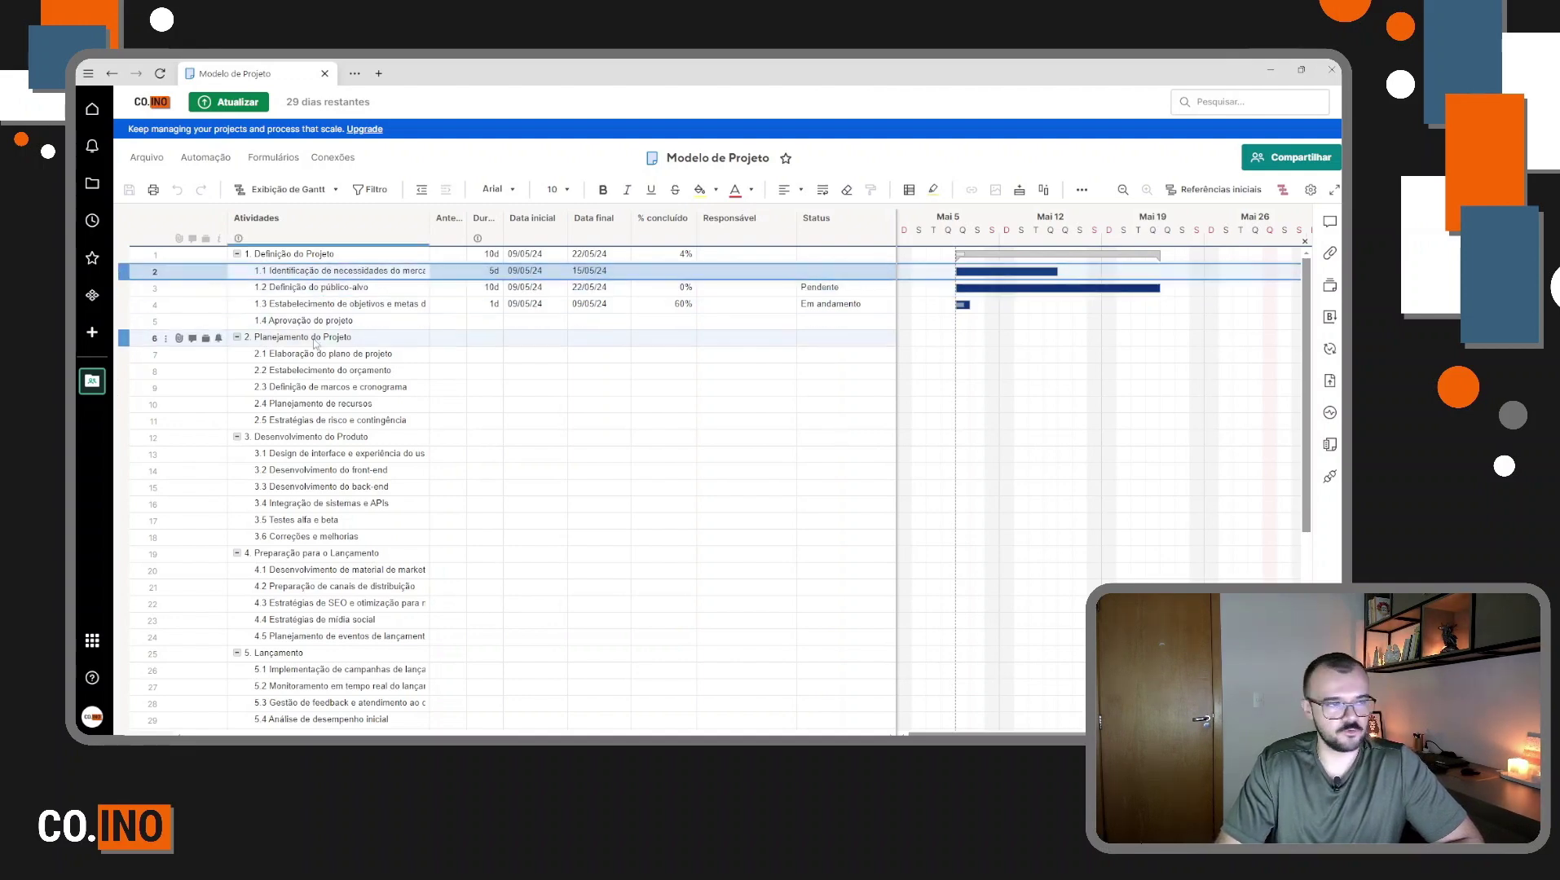
left_click(485, 337)
left_click(448, 289)
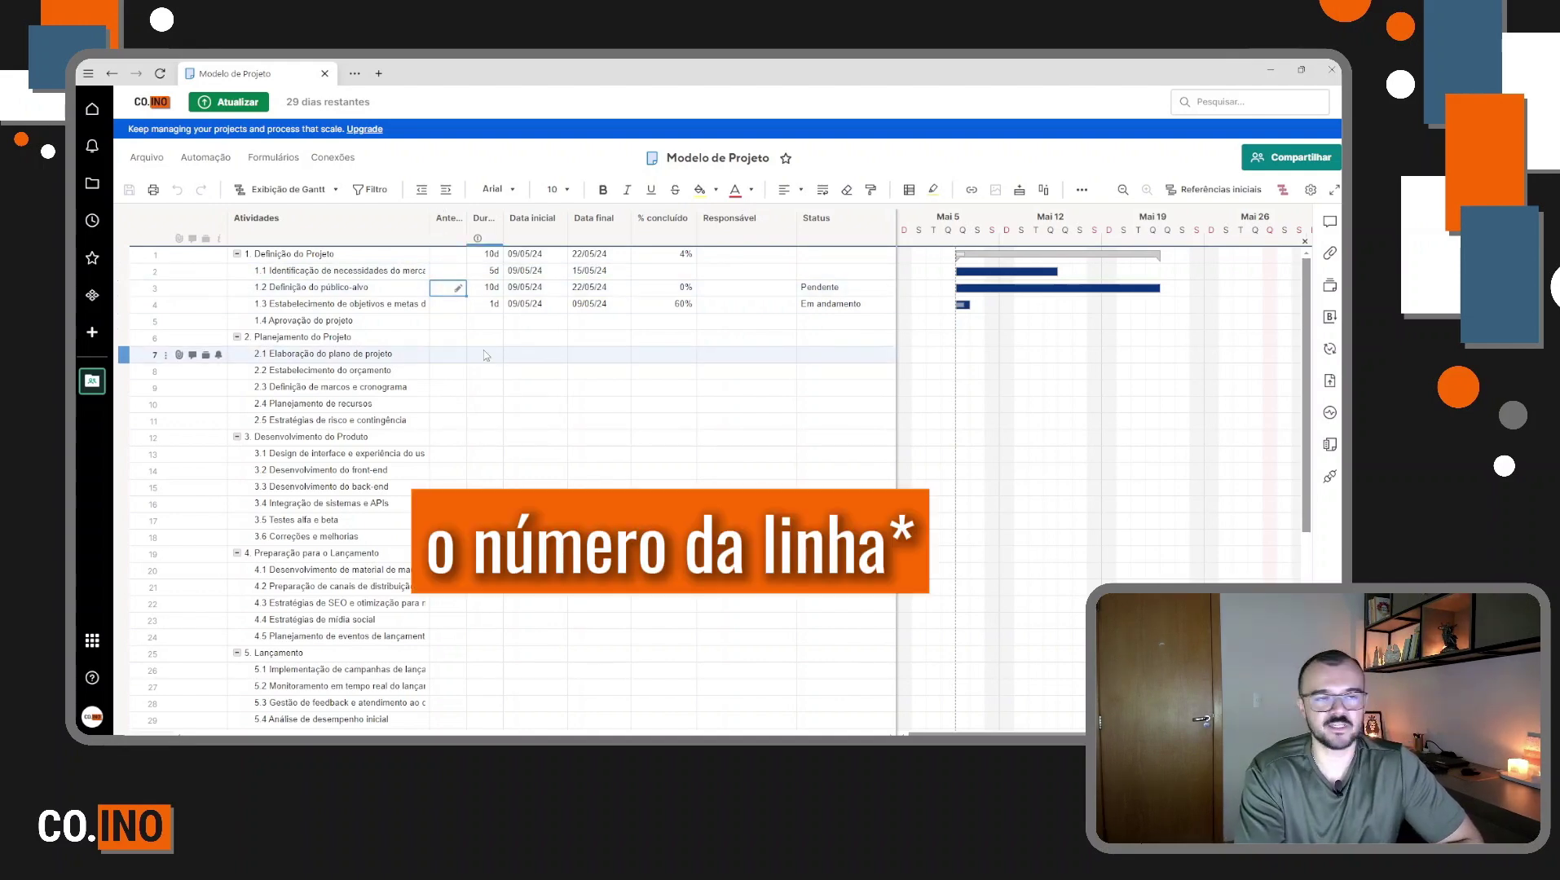
left_click(123, 287)
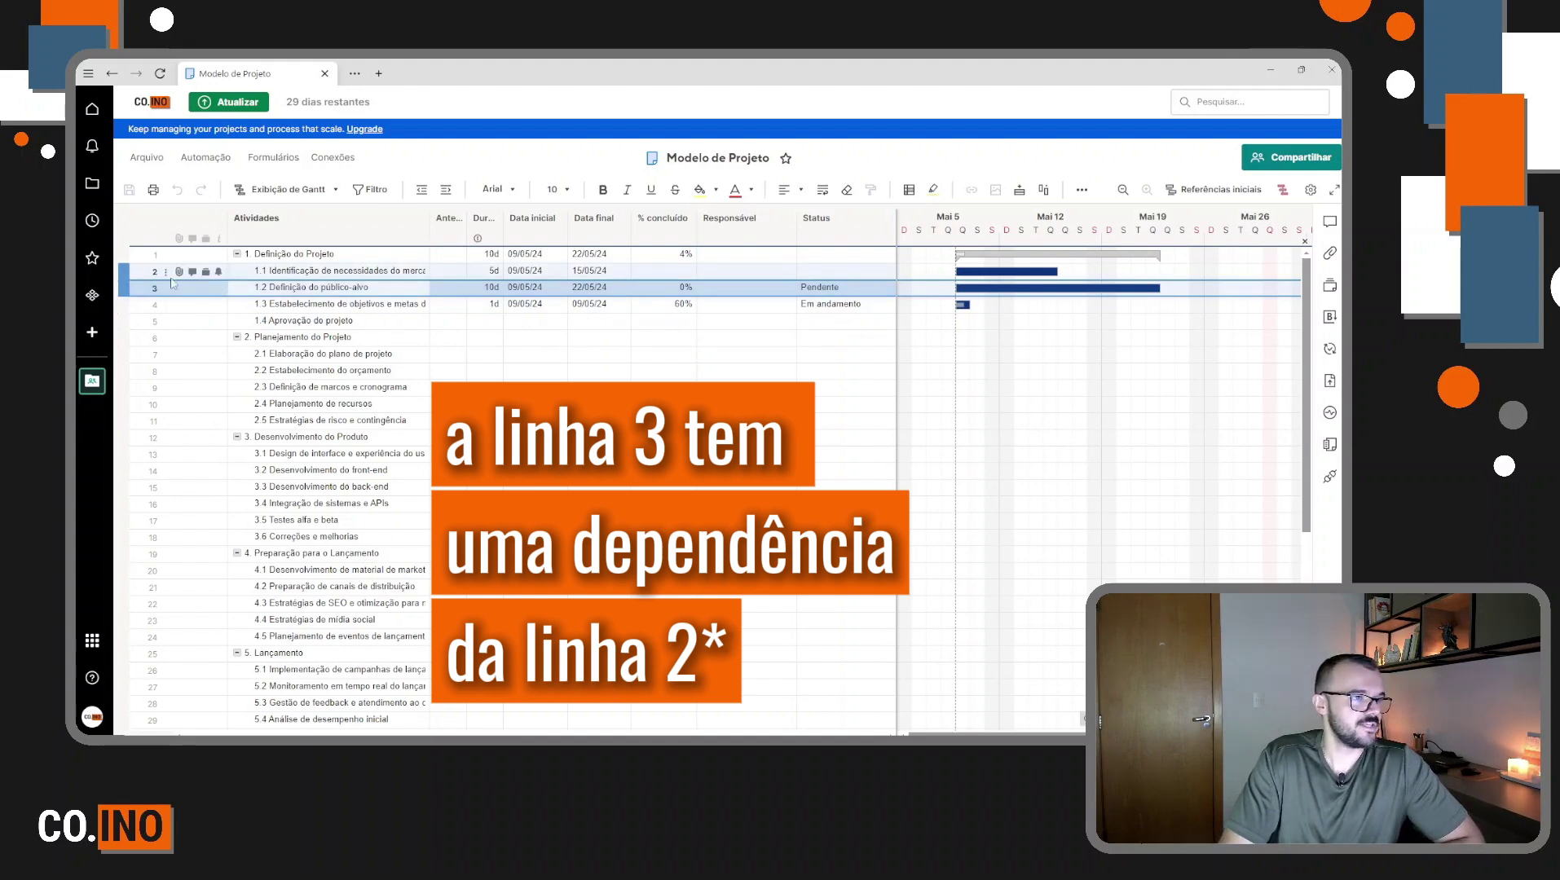
Try row 2 as the predecessor of task 1.2, and undo the entry.
left_click(448, 338)
left_click(453, 291)
type("2")
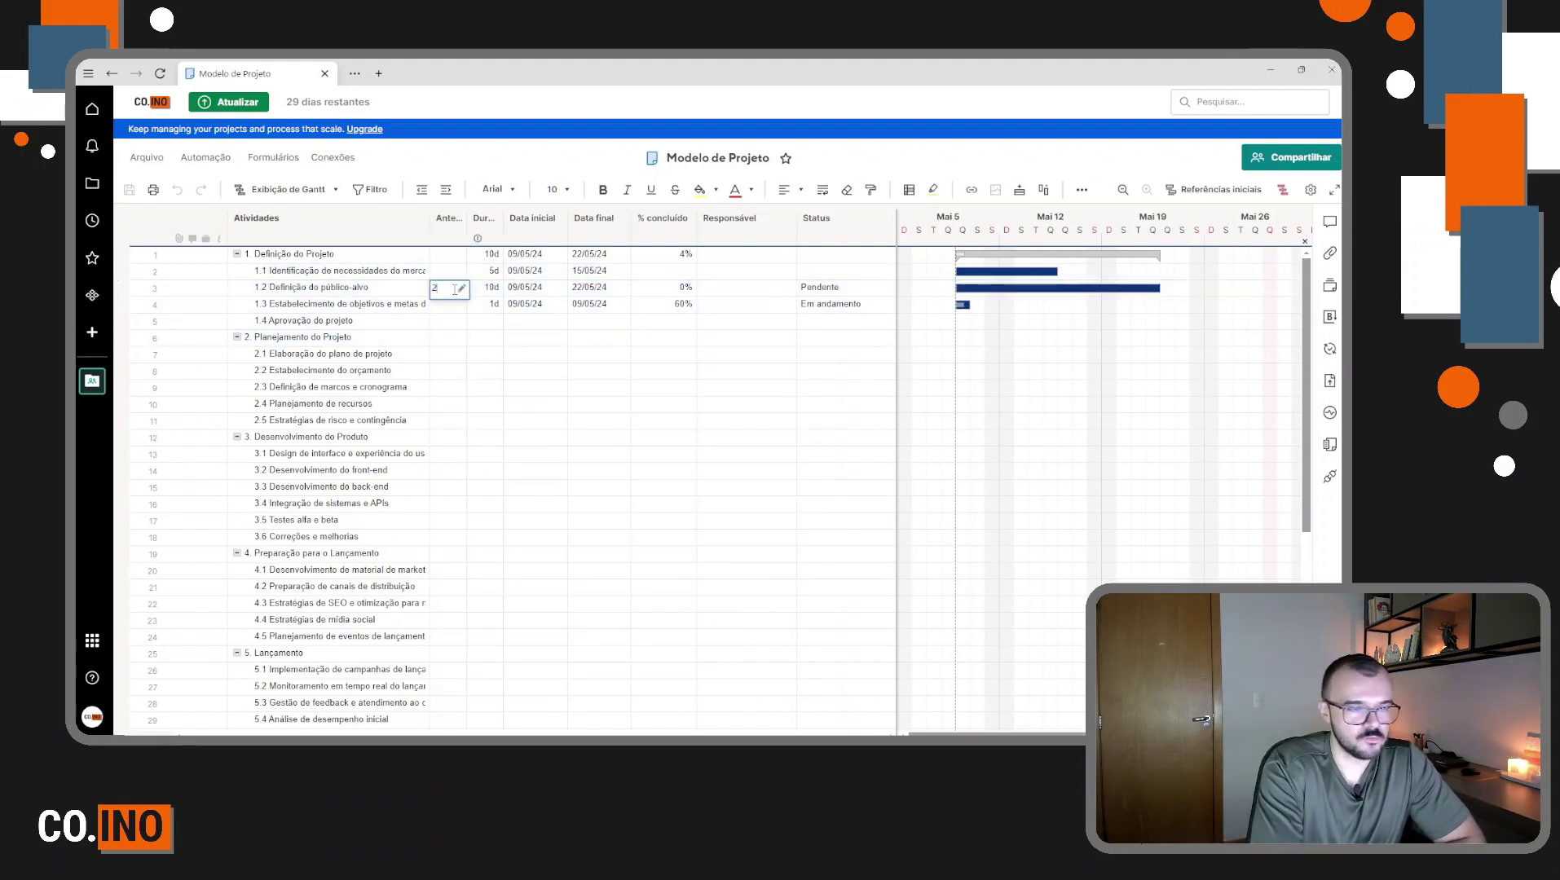
key("Return")
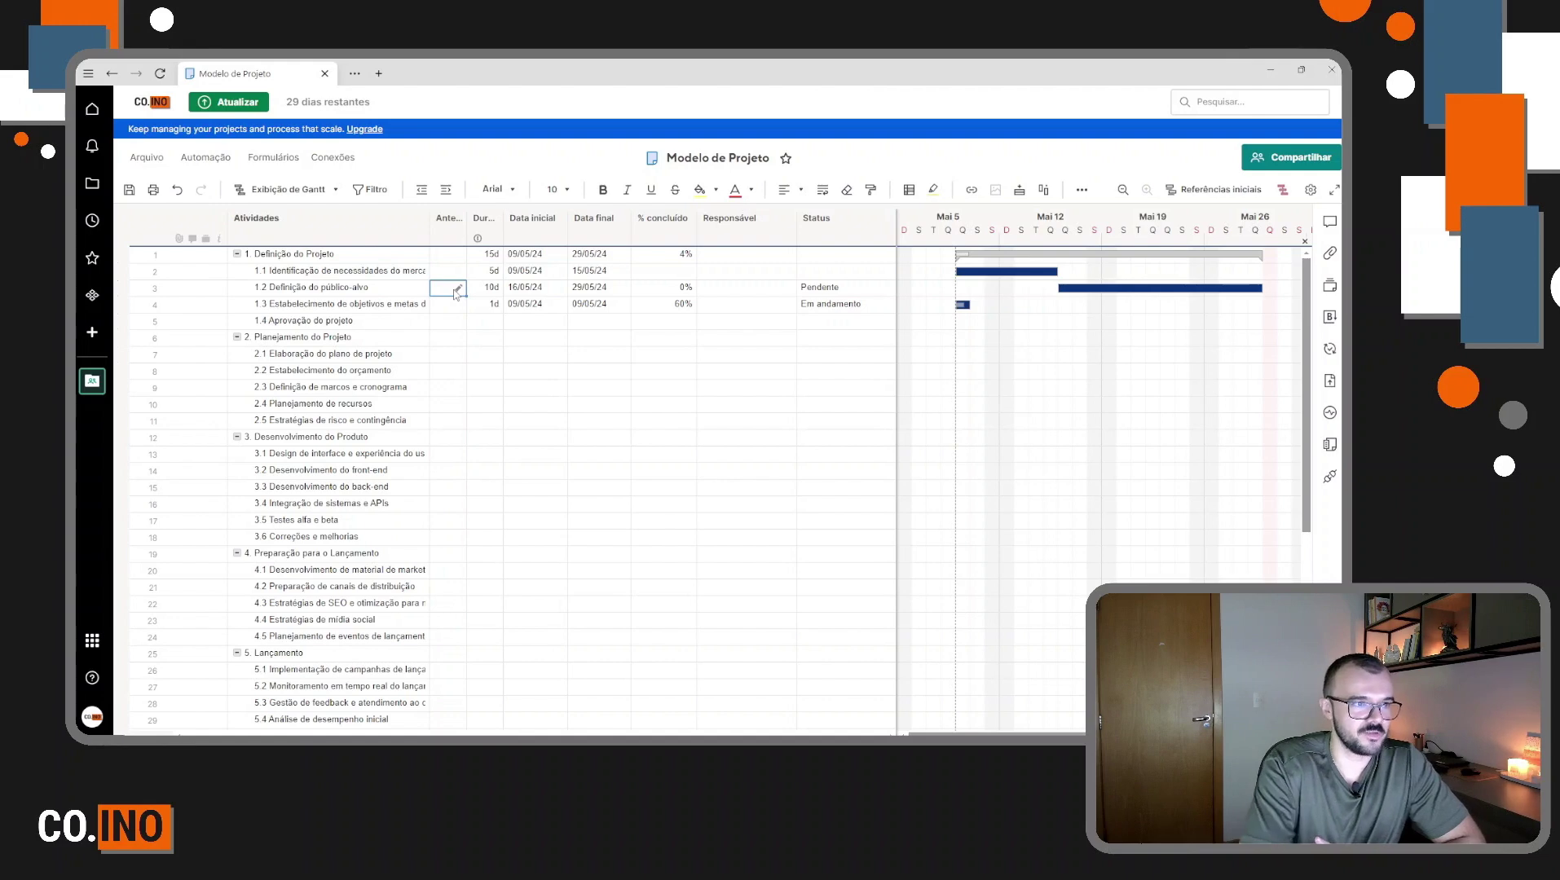
key("ctrl+z")
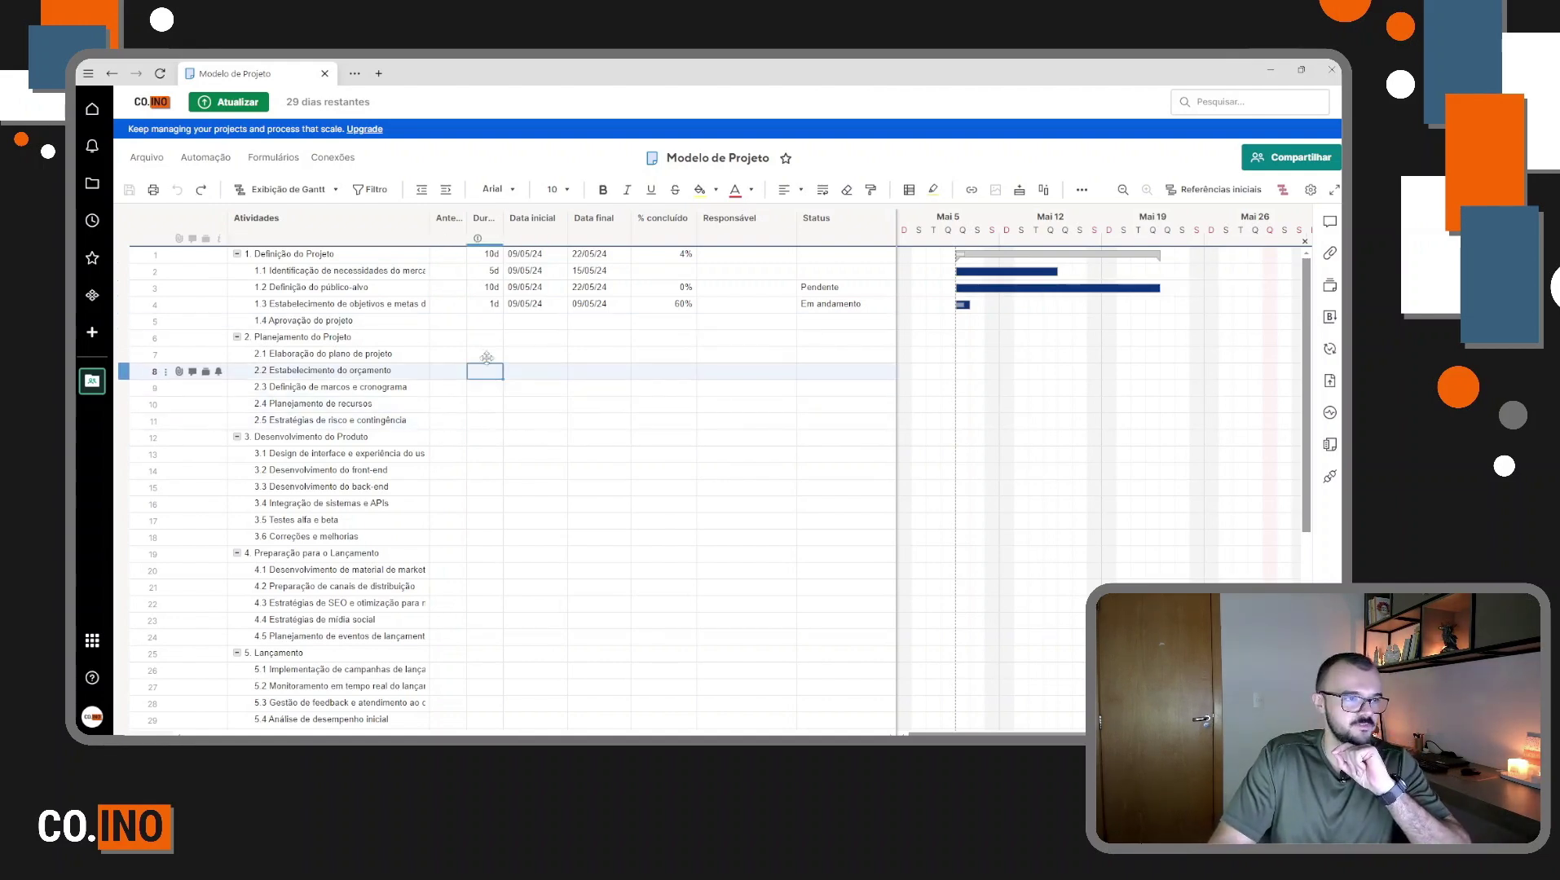
Enter row 2 as the predecessor of task 1.2 Definição do público-alvo.
type("2")
key("Return")
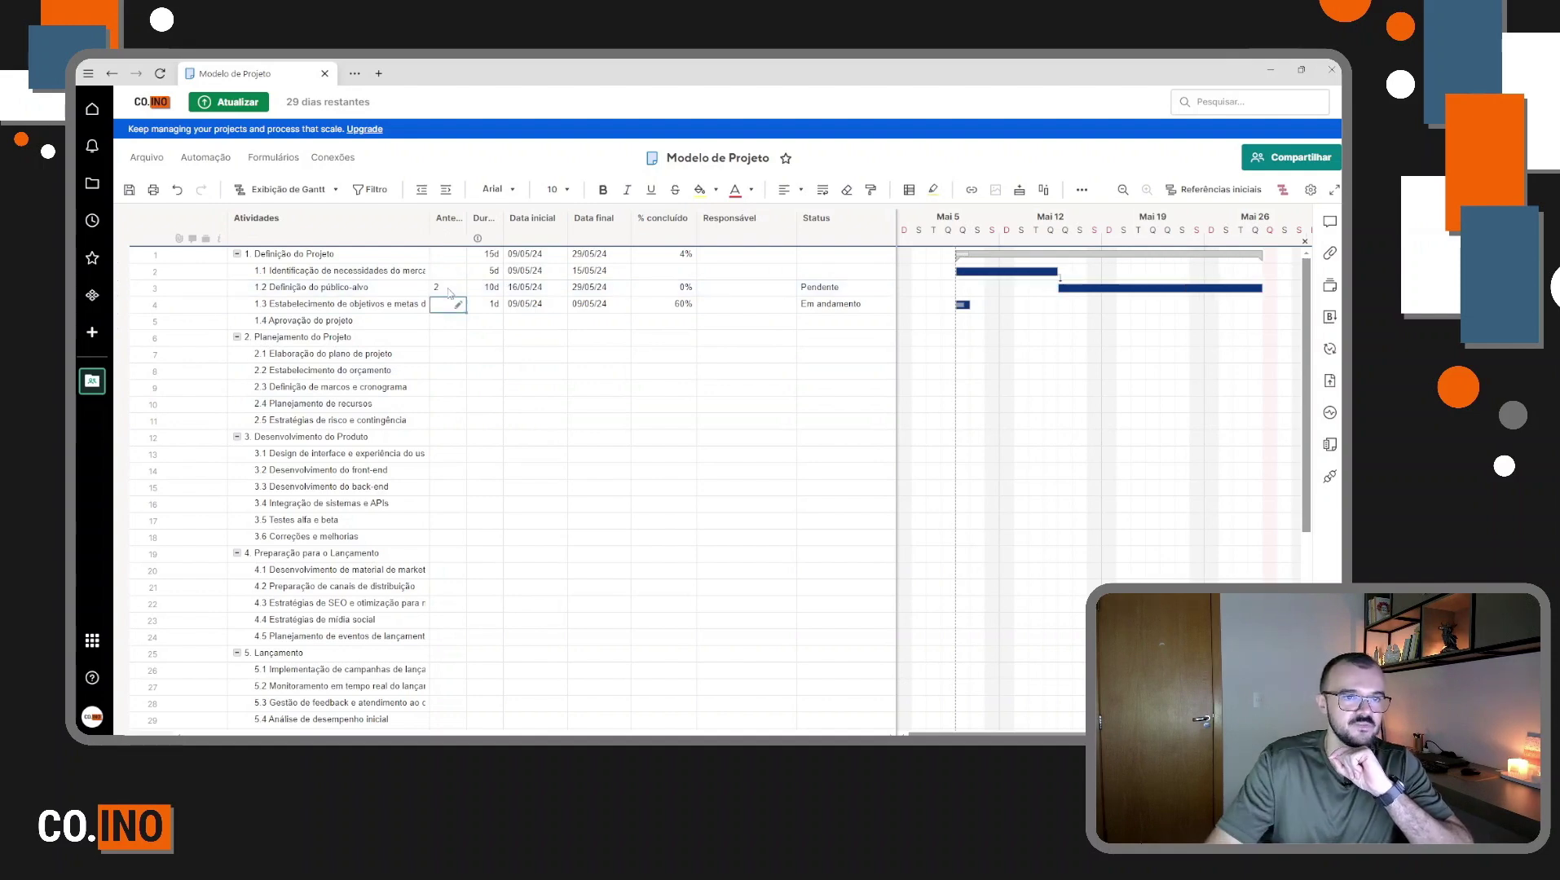
left_click(485, 371)
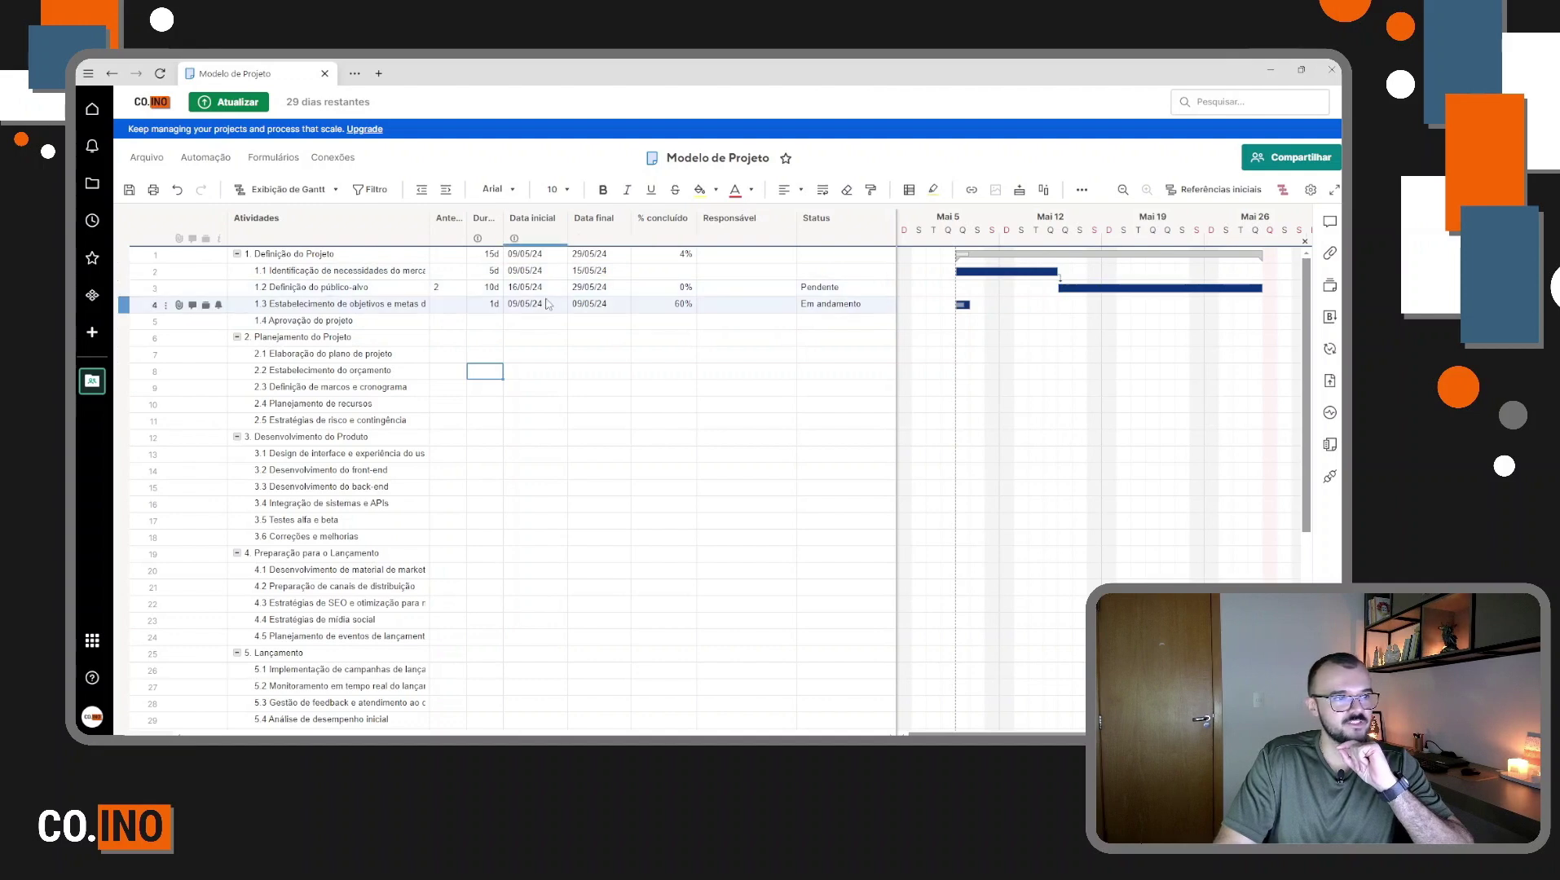
left_click(123, 289)
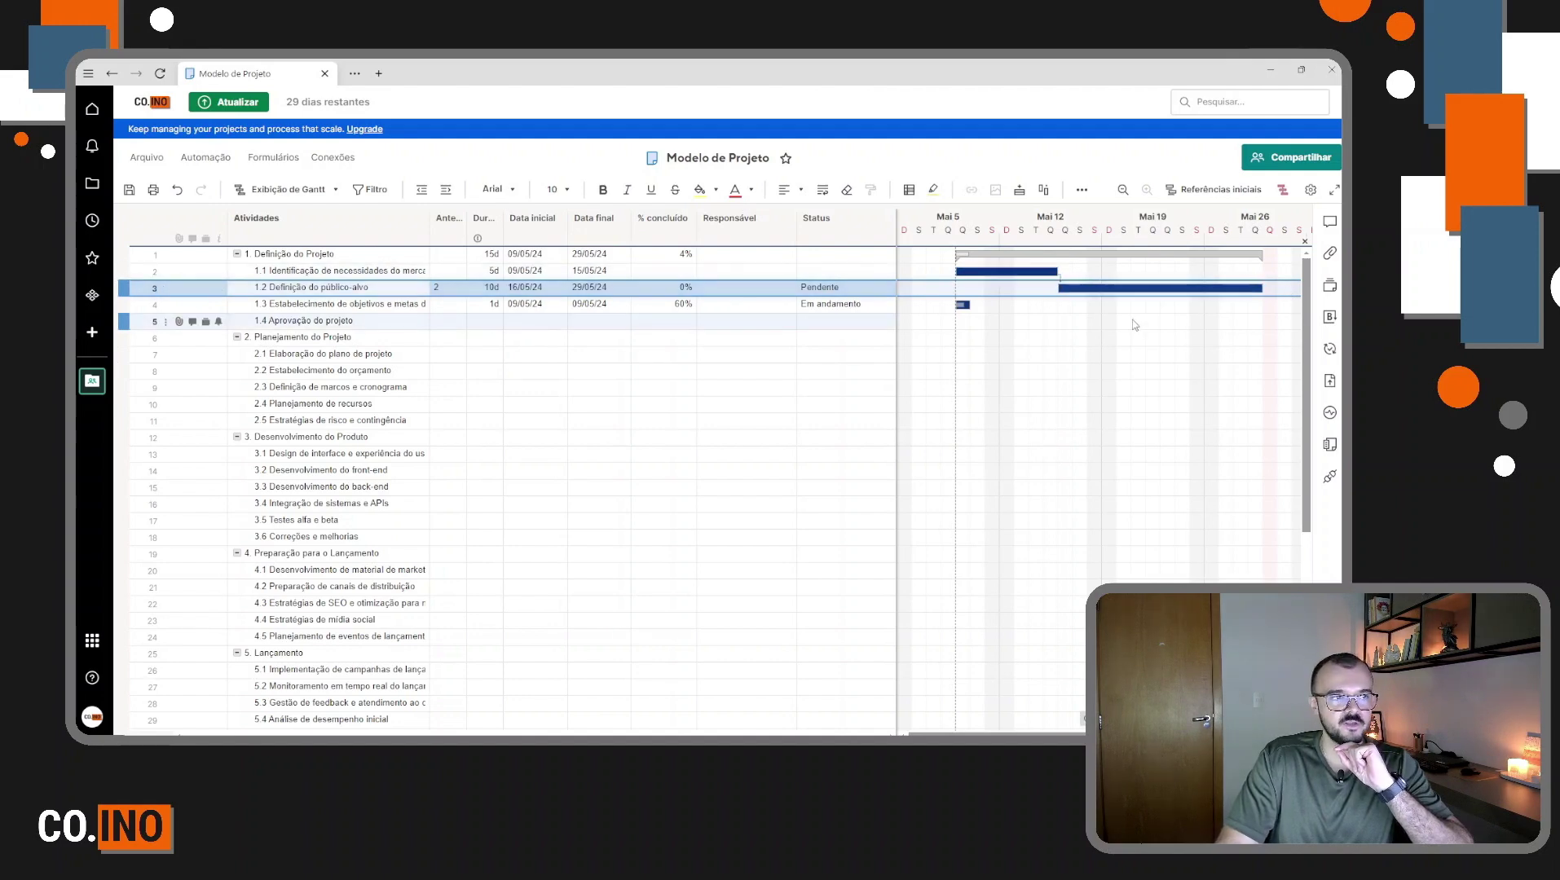
Set the duration of task 1.2 to 5 days and of task 1.3 to 3 days.
left_click(447, 304)
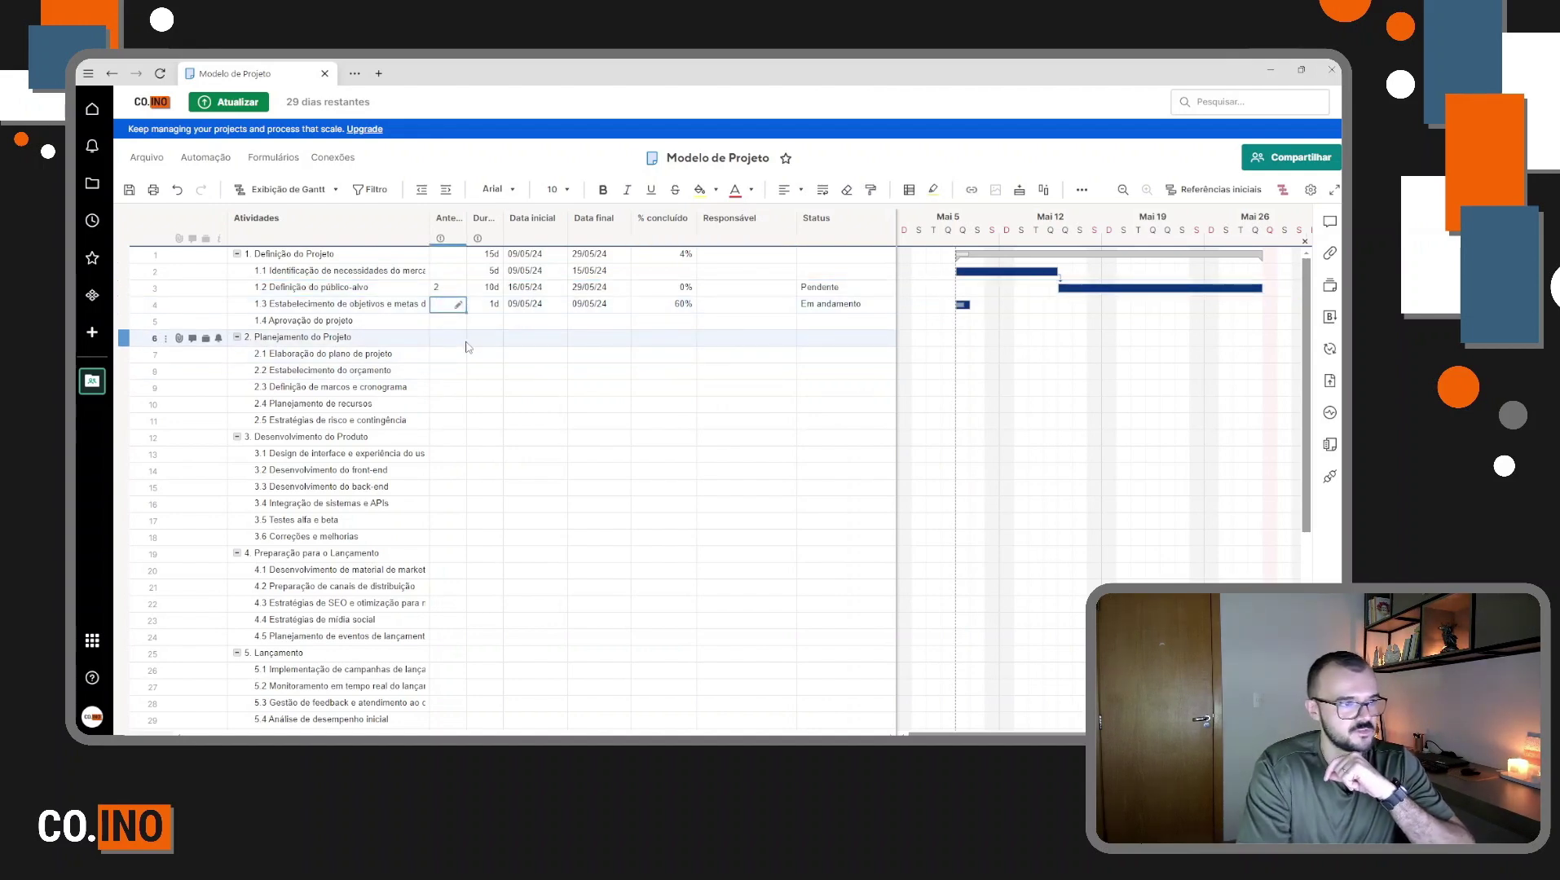
type("5")
key("Return")
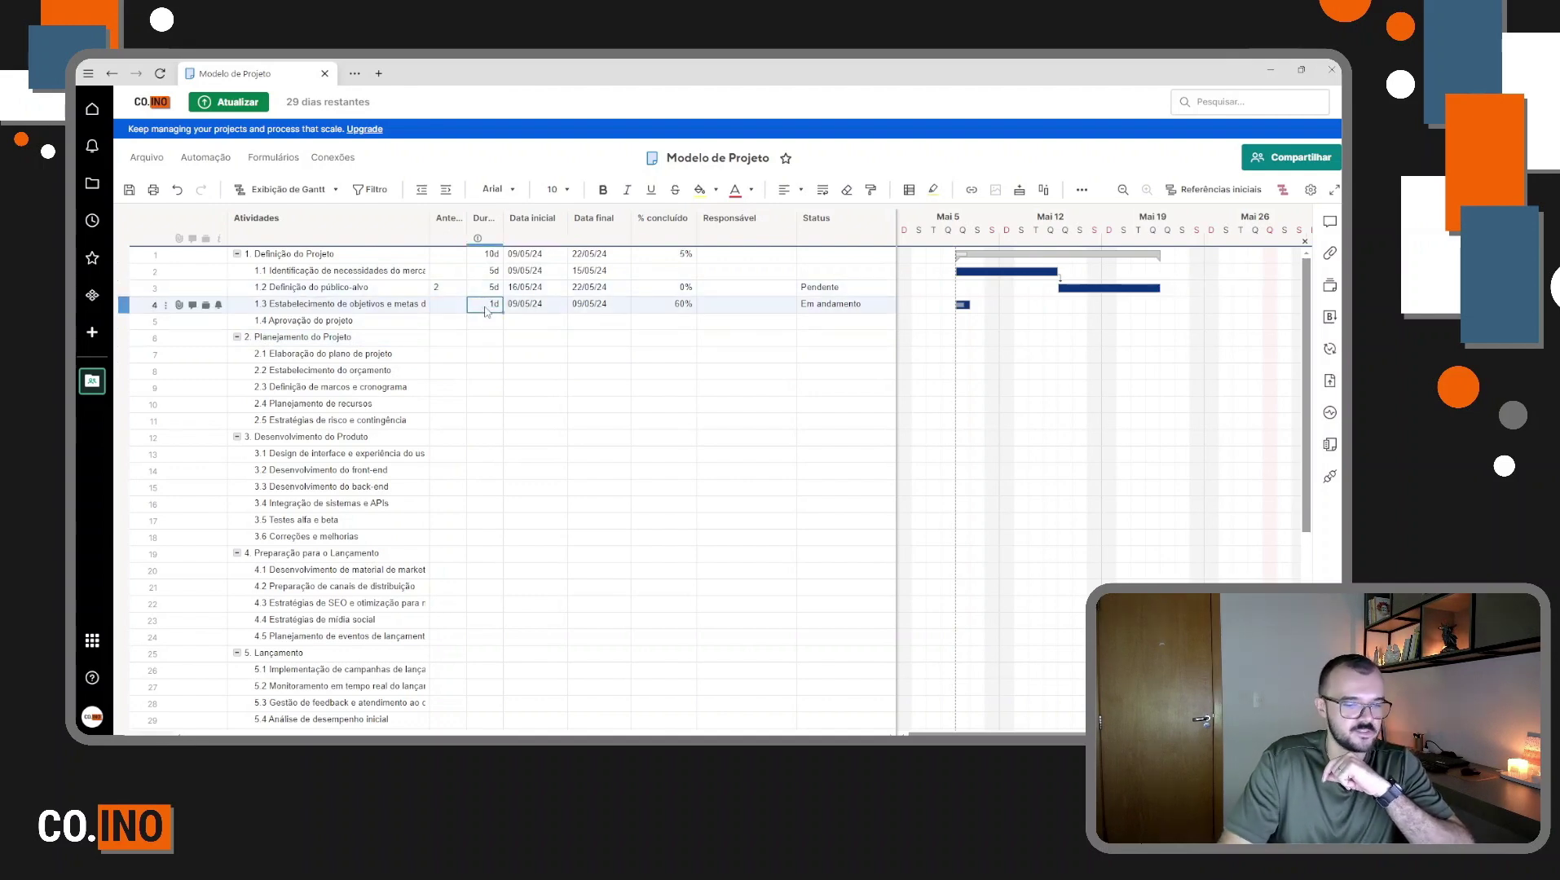
type("3")
key("Return")
Enter row 2 as the predecessor of task 1.3 and row 3 as the predecessor of task 1.4.
left_click(455, 302)
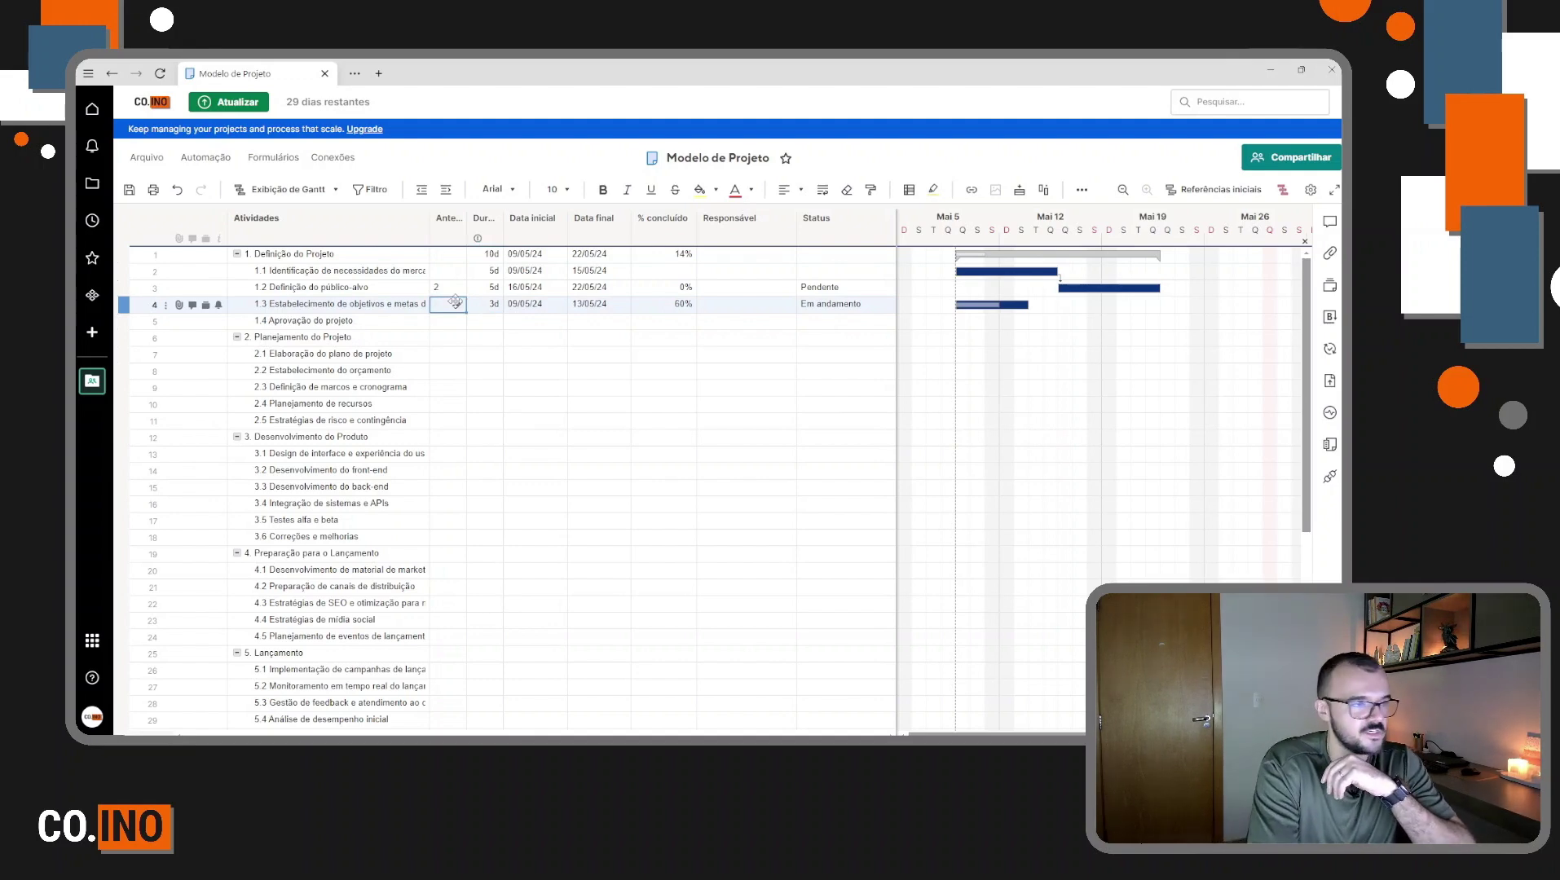
type("2")
key("Return")
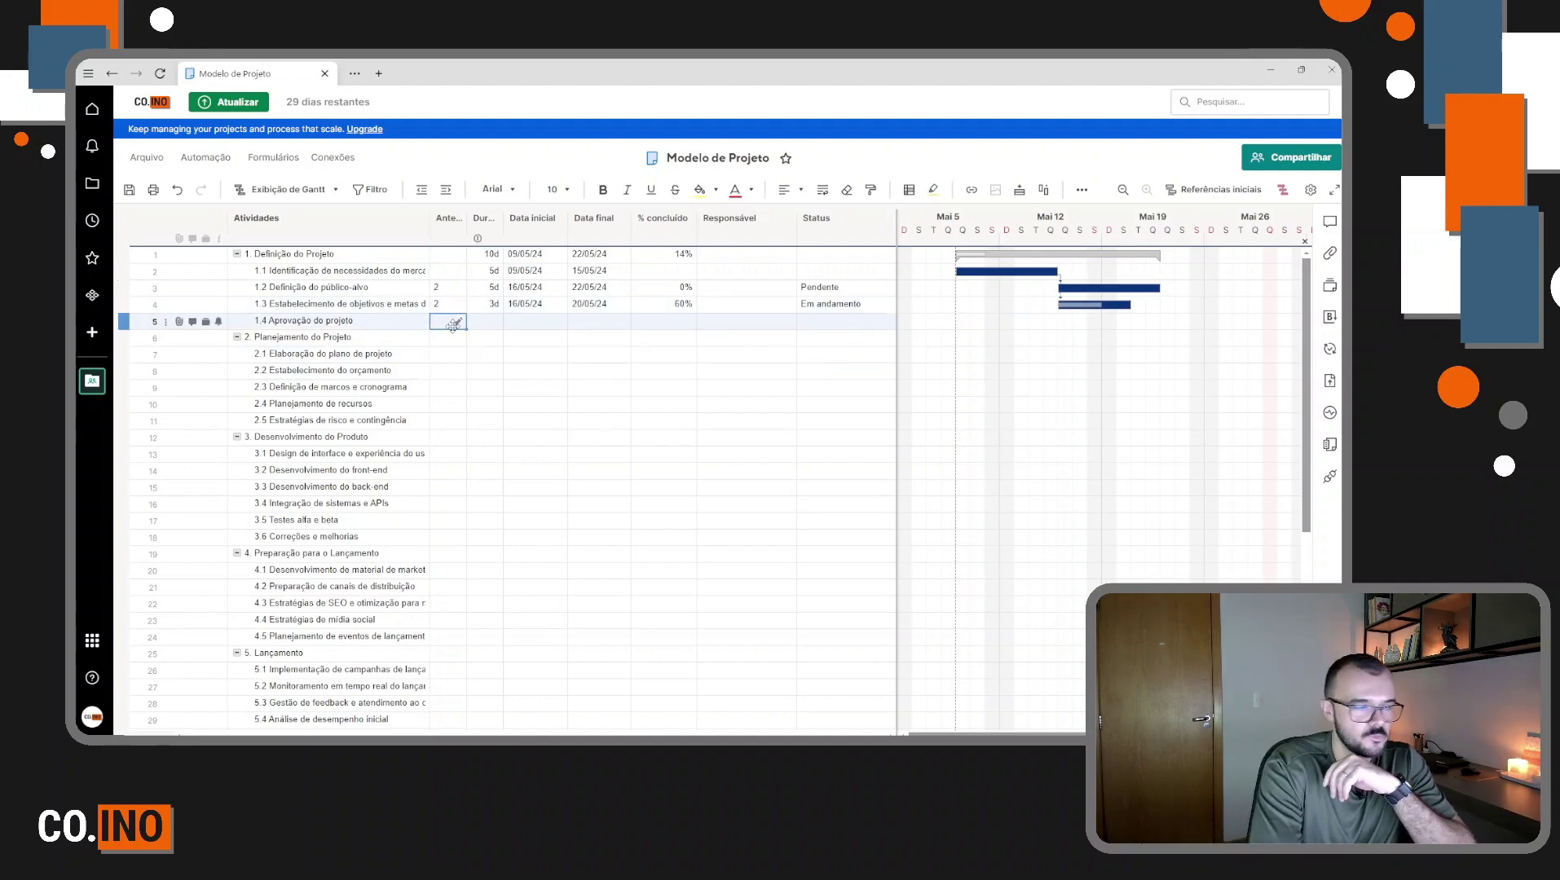
type("3")
key("Return")
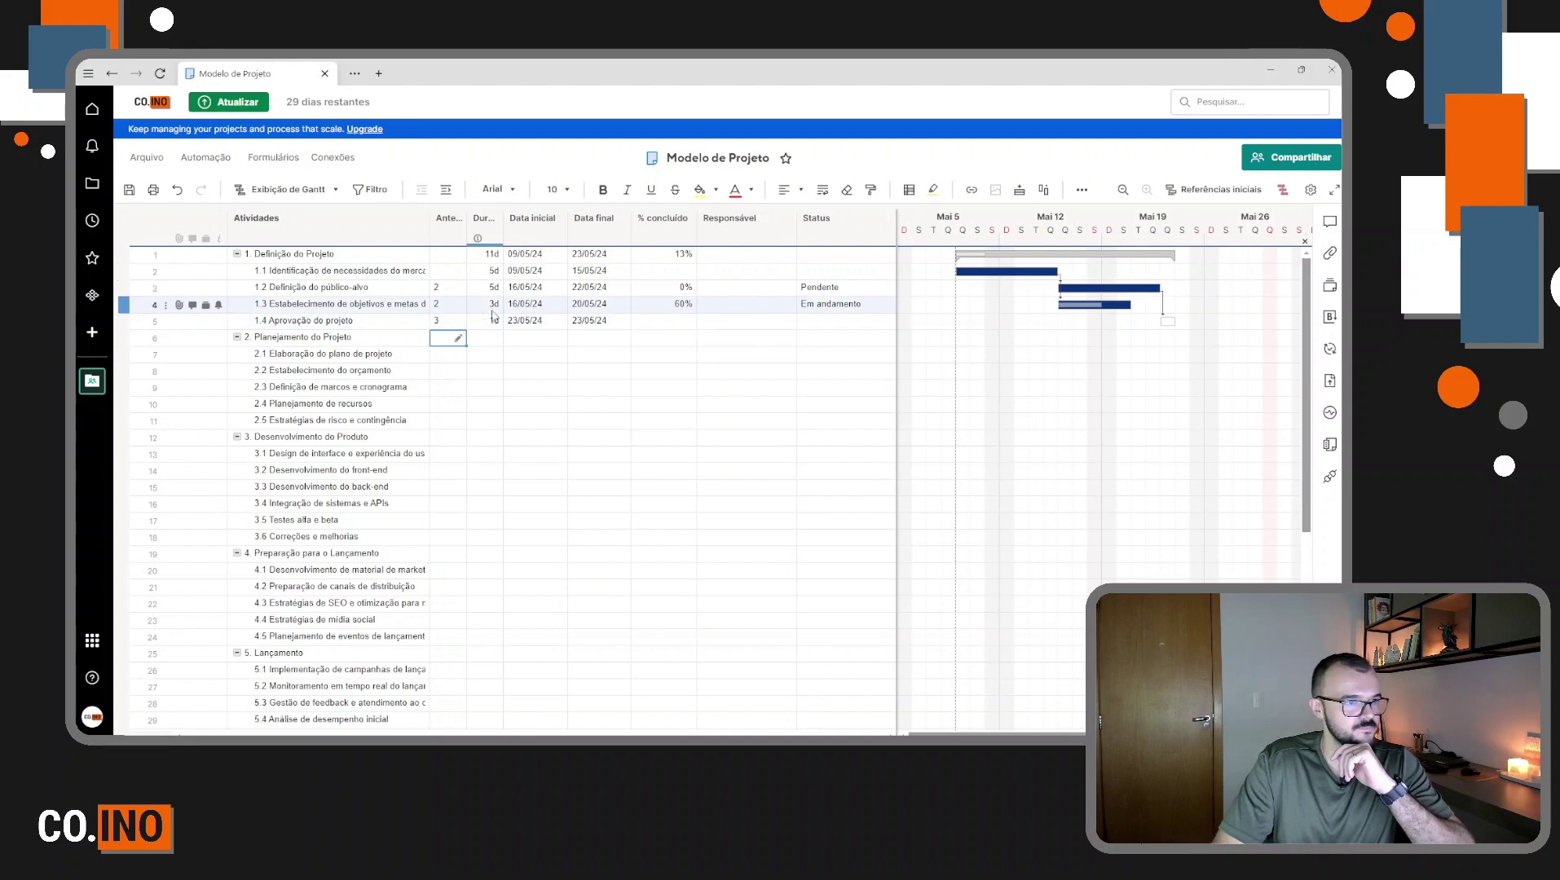
Set the duration of task 1.4 Aprovação do projeto to 3 days.
left_click(483, 321)
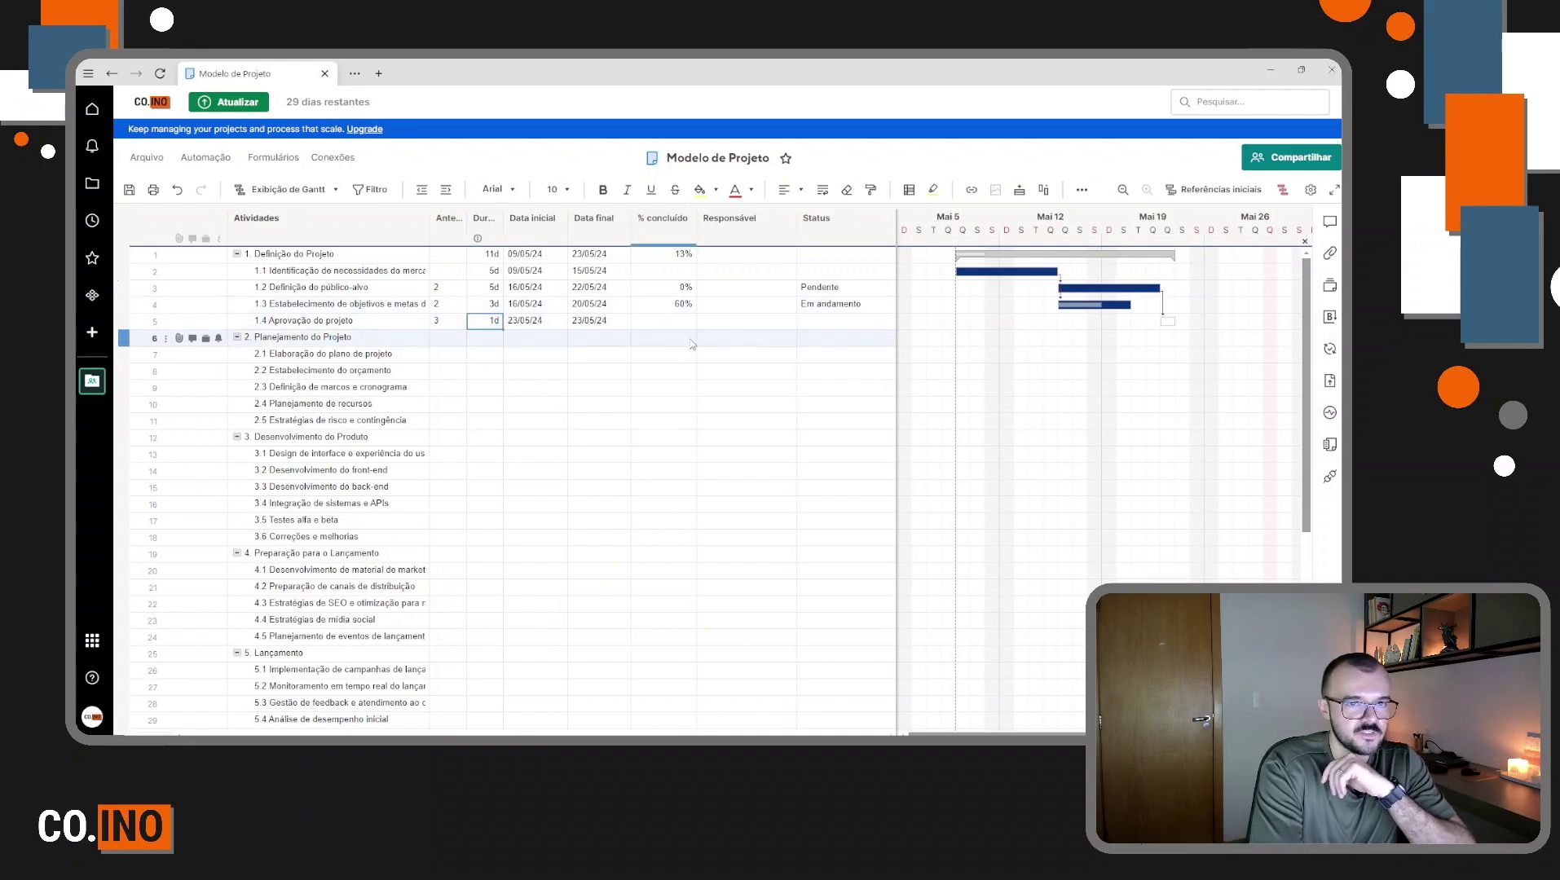
type("3")
key("Return")
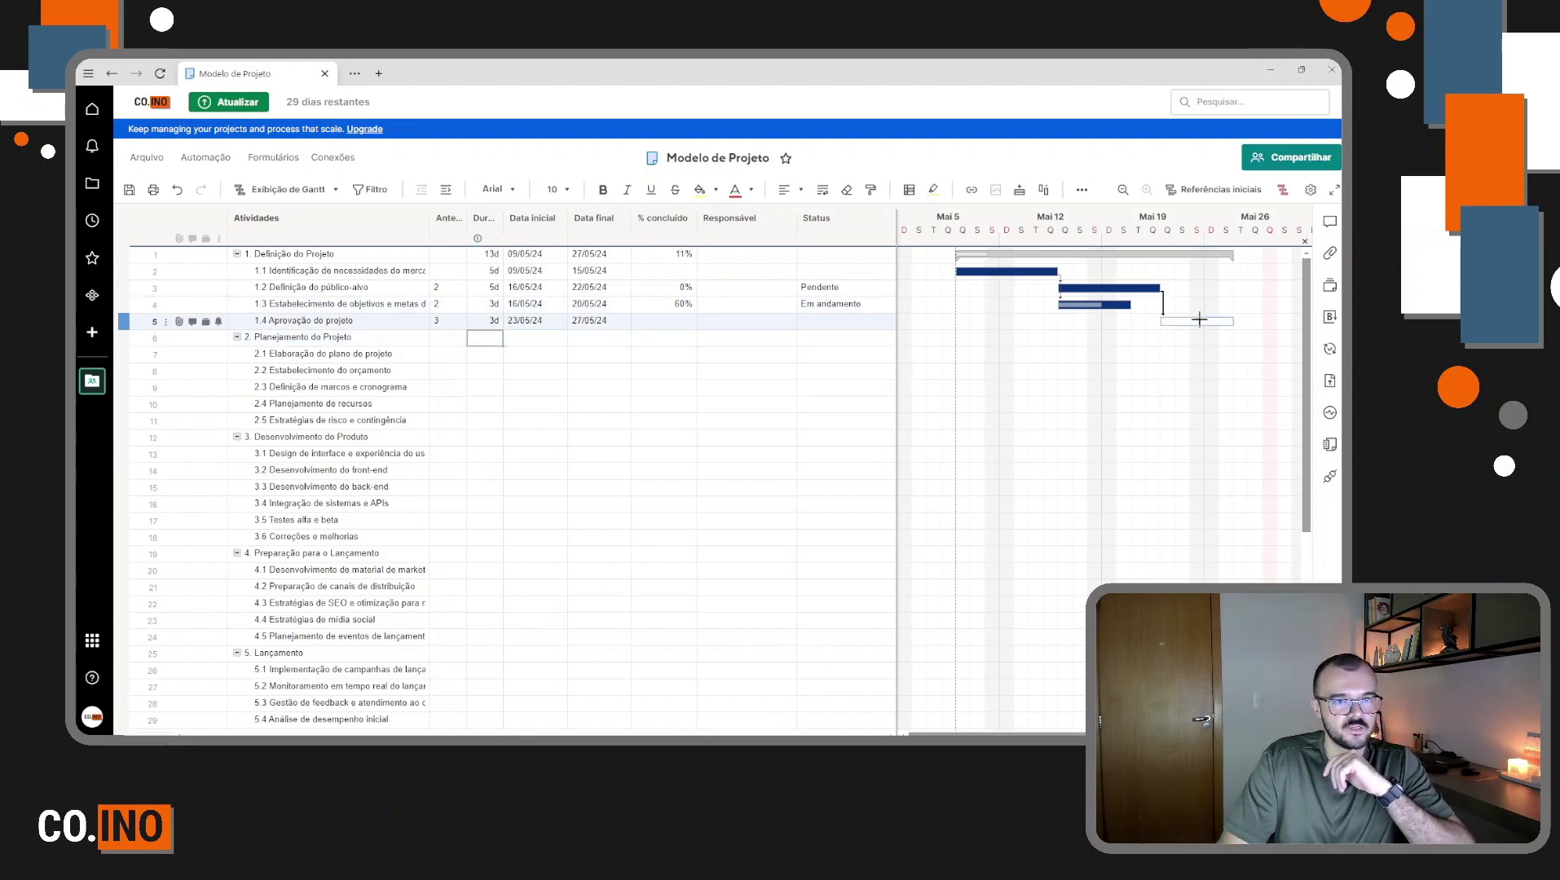
Colour the Gantt bar of task 1.4 dark blue and save the sheet.
right_click(1200, 320)
left_click(1208, 359)
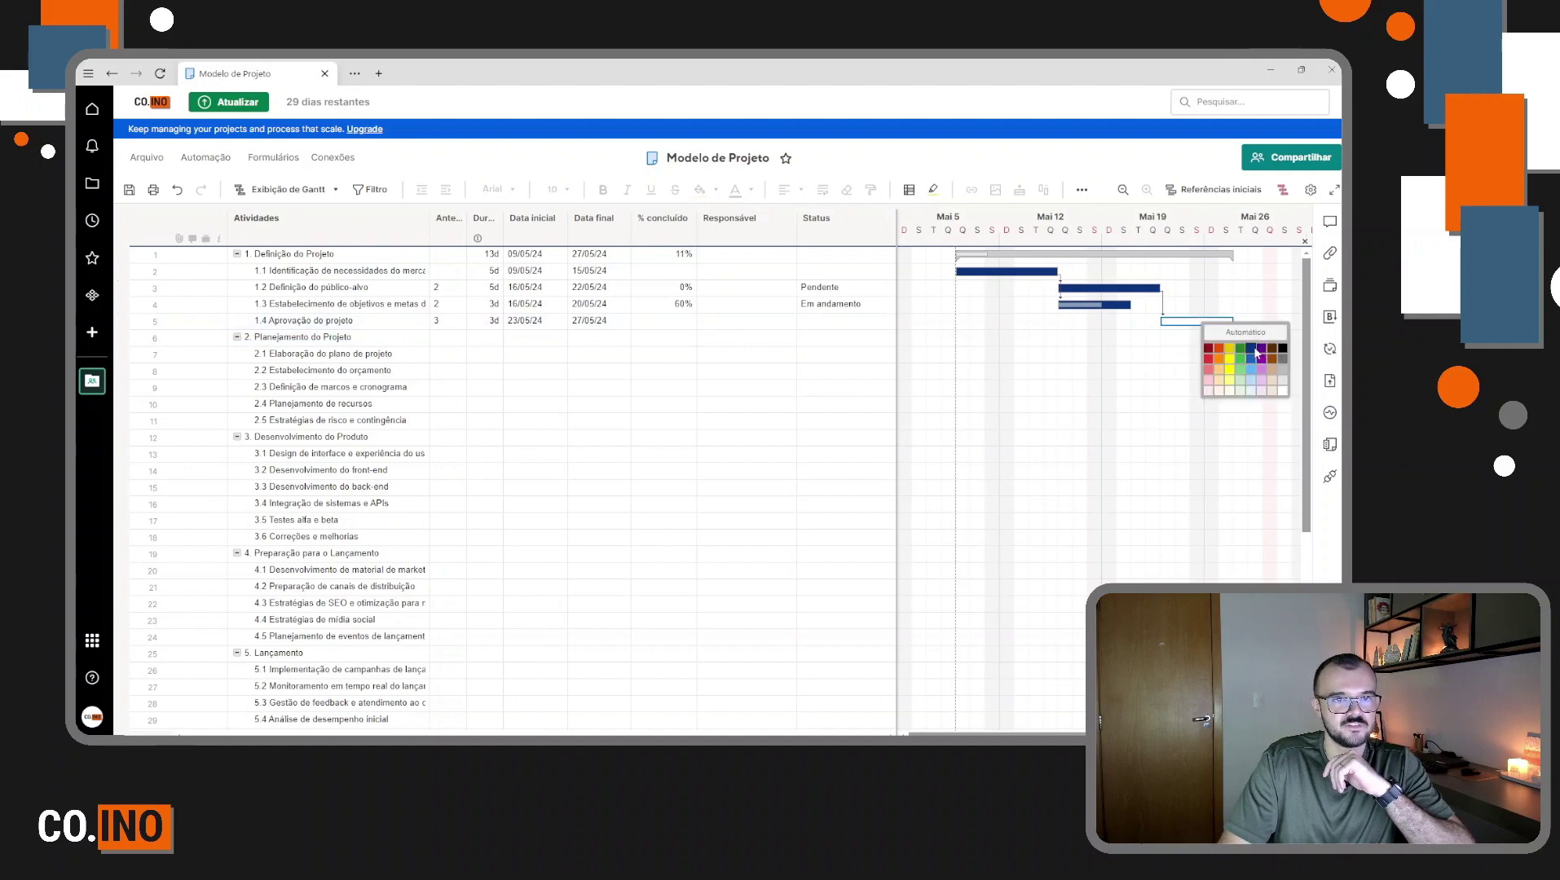
left_click(1258, 352)
left_click(613, 402)
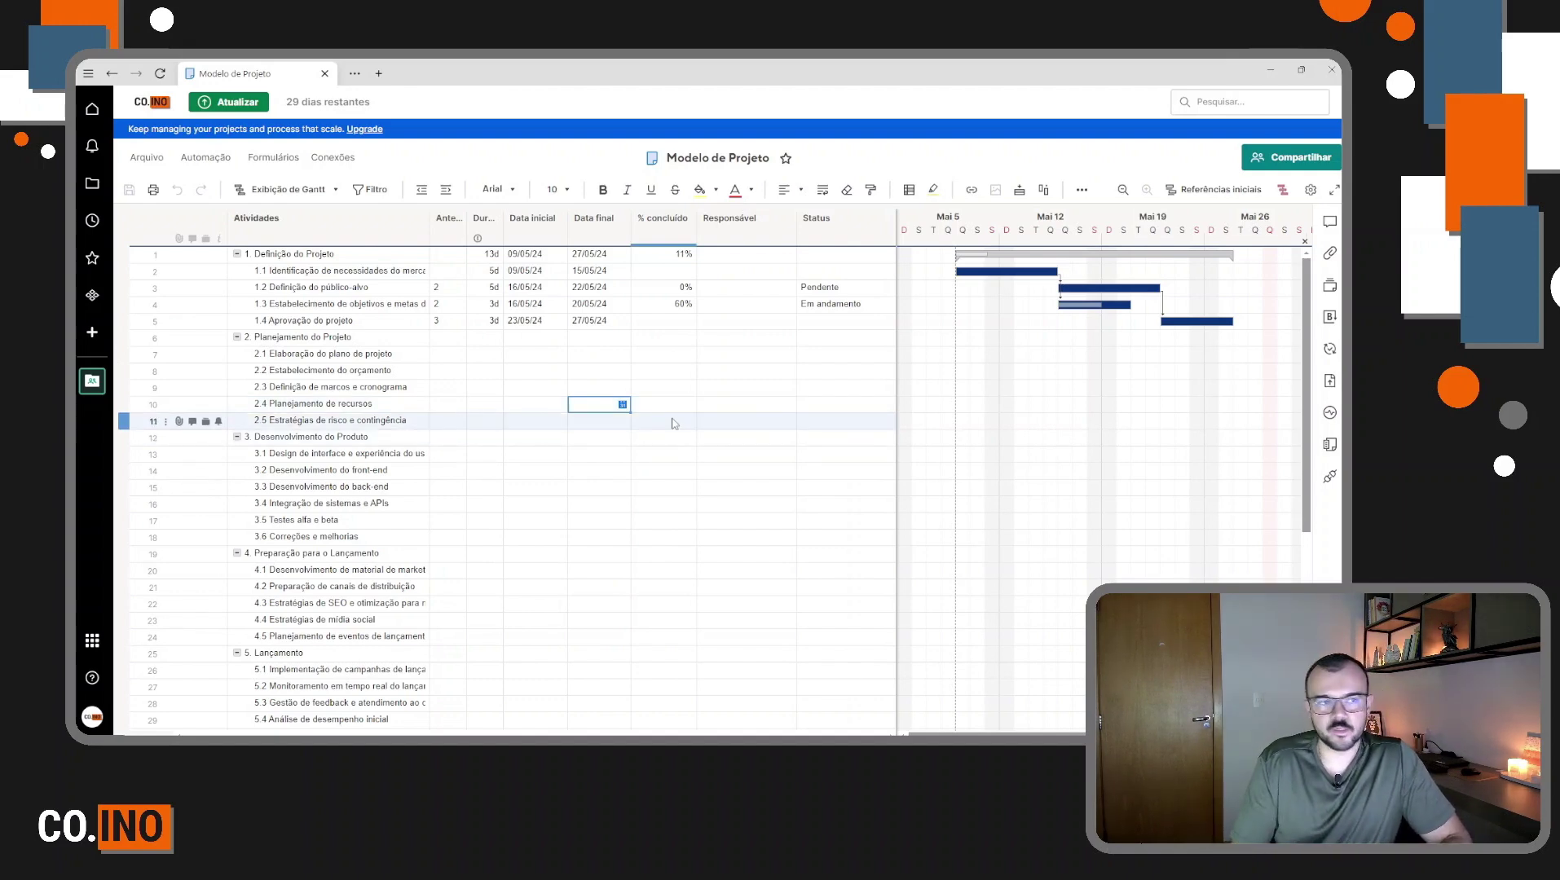
Set the duration of task 1.1 to 7 days so its dependent tasks are rescheduled.
left_click(441, 276)
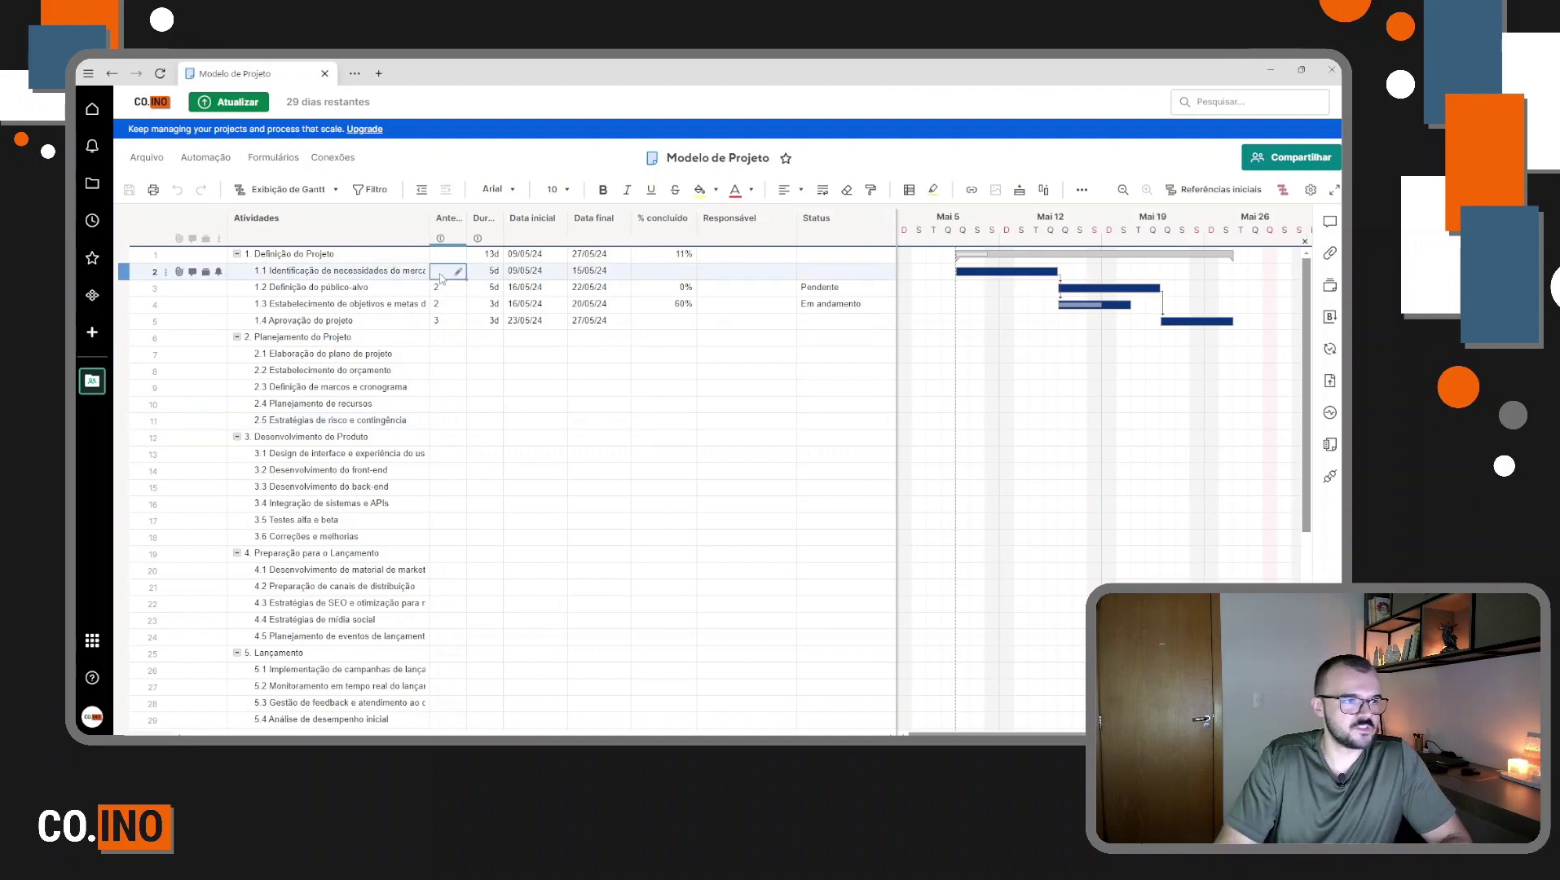
left_click(496, 274)
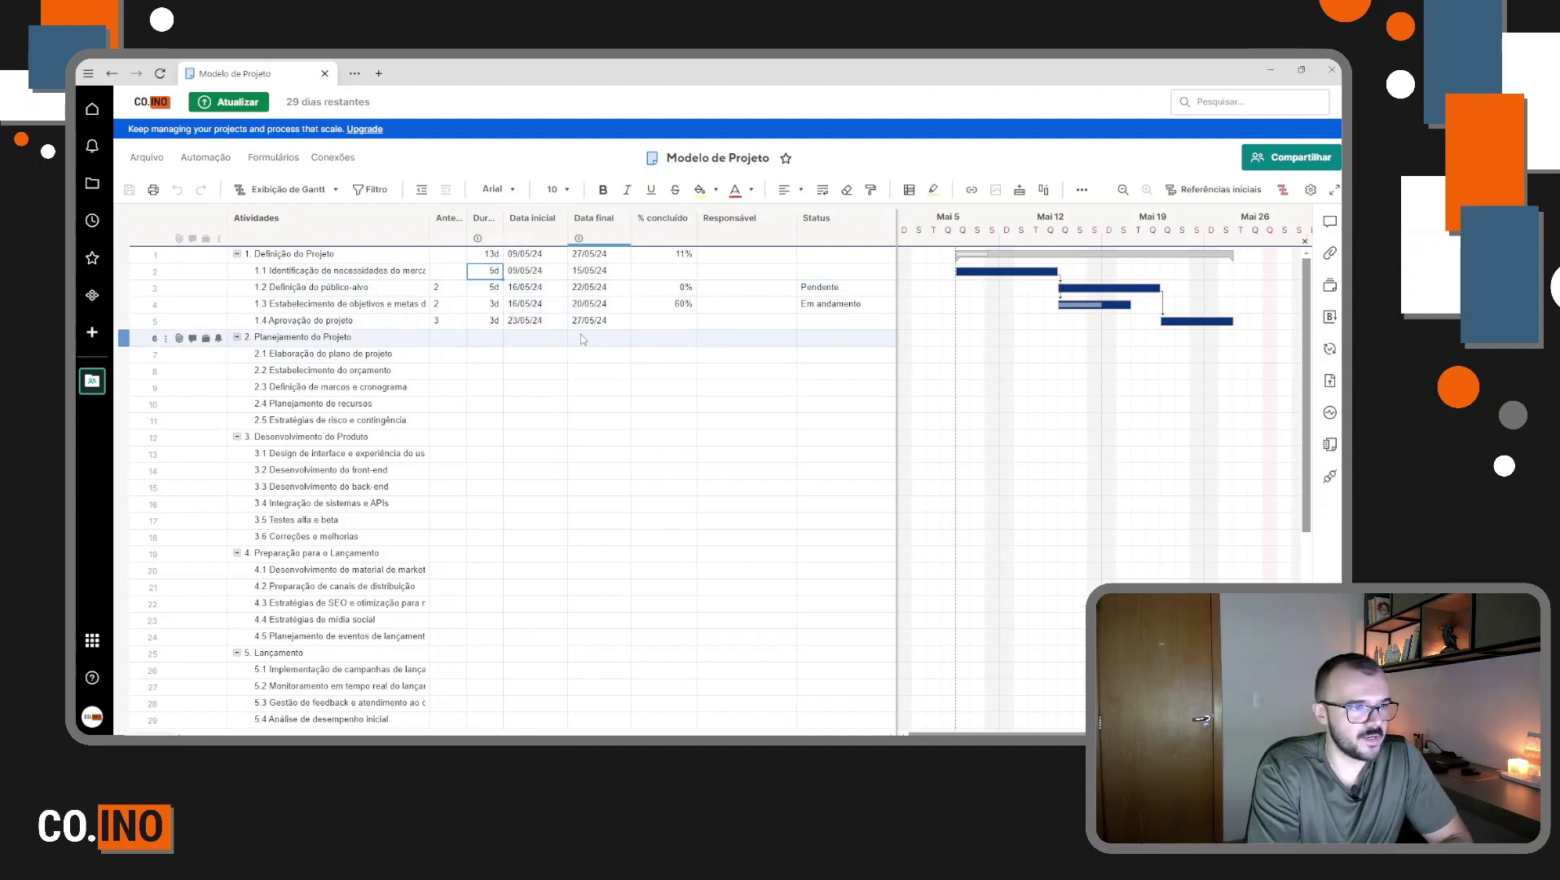
type("7")
key("Return")
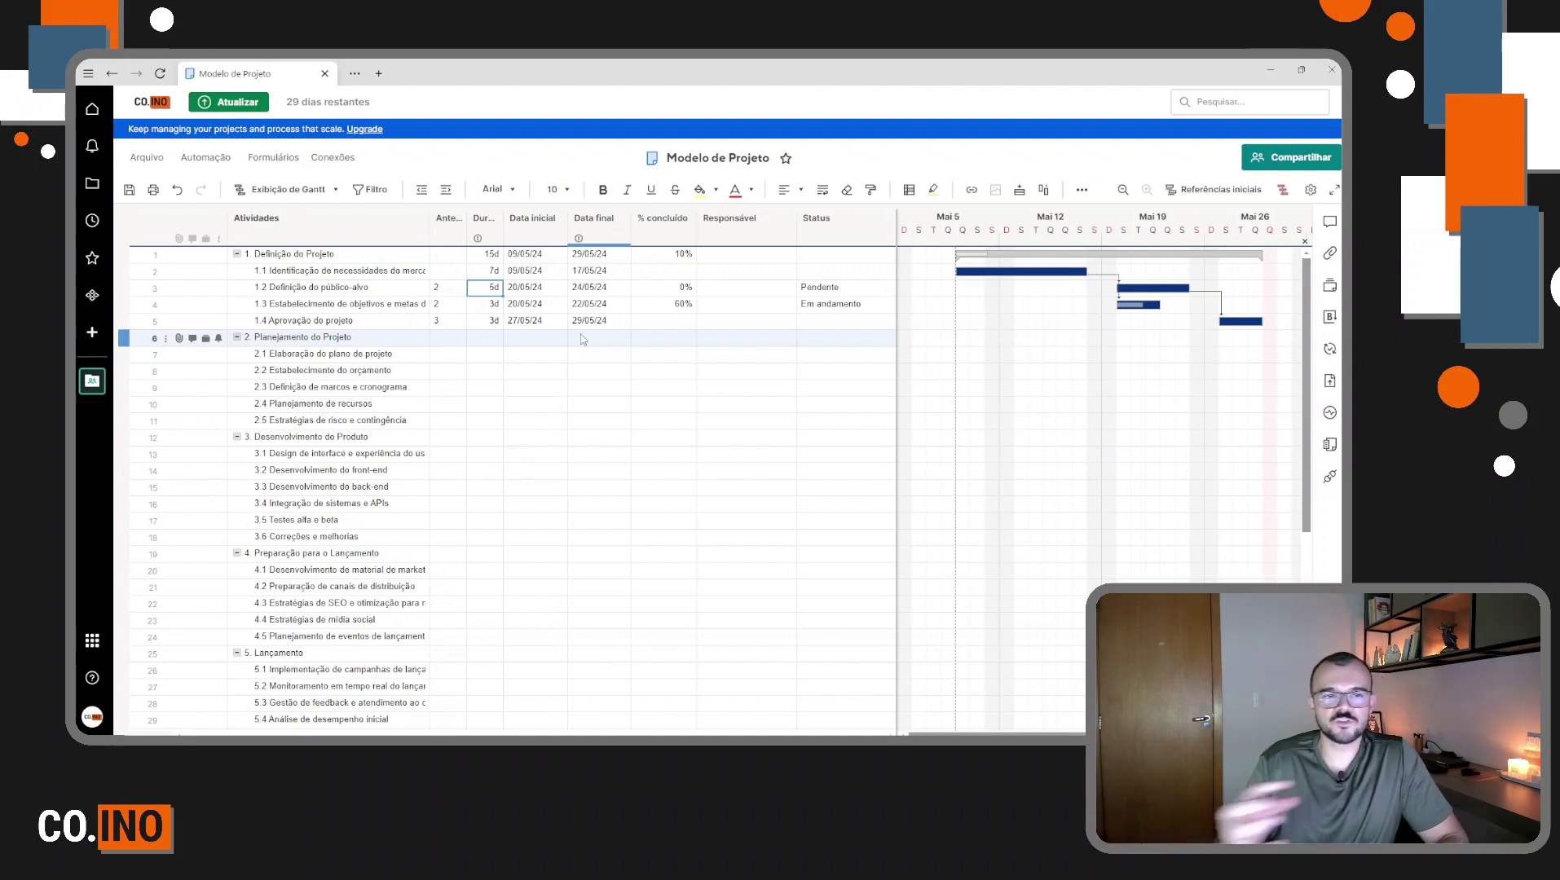
left_click(492, 271)
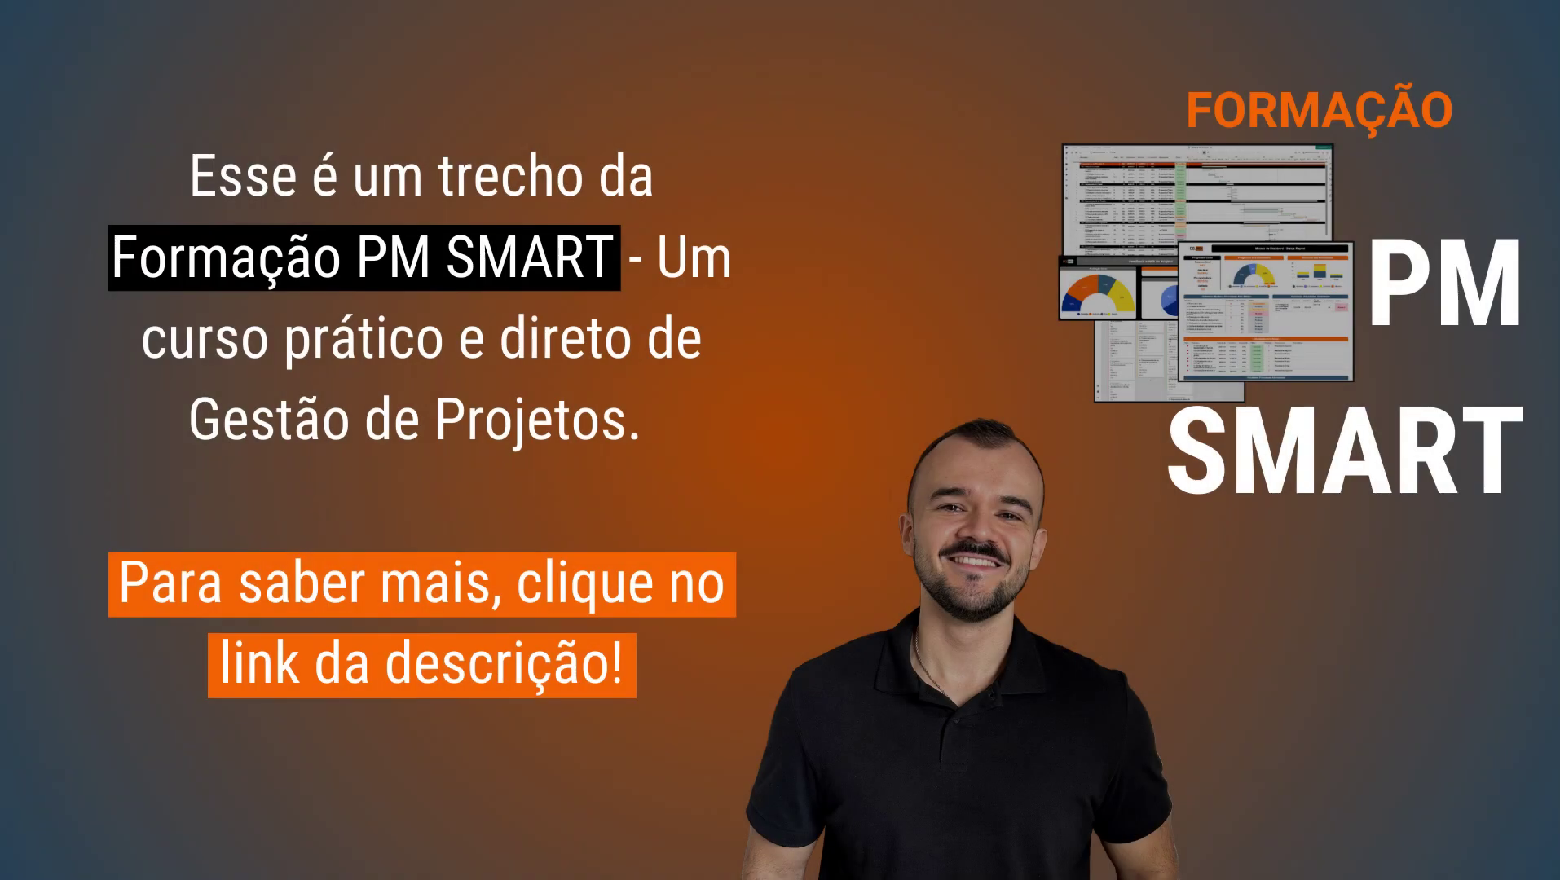